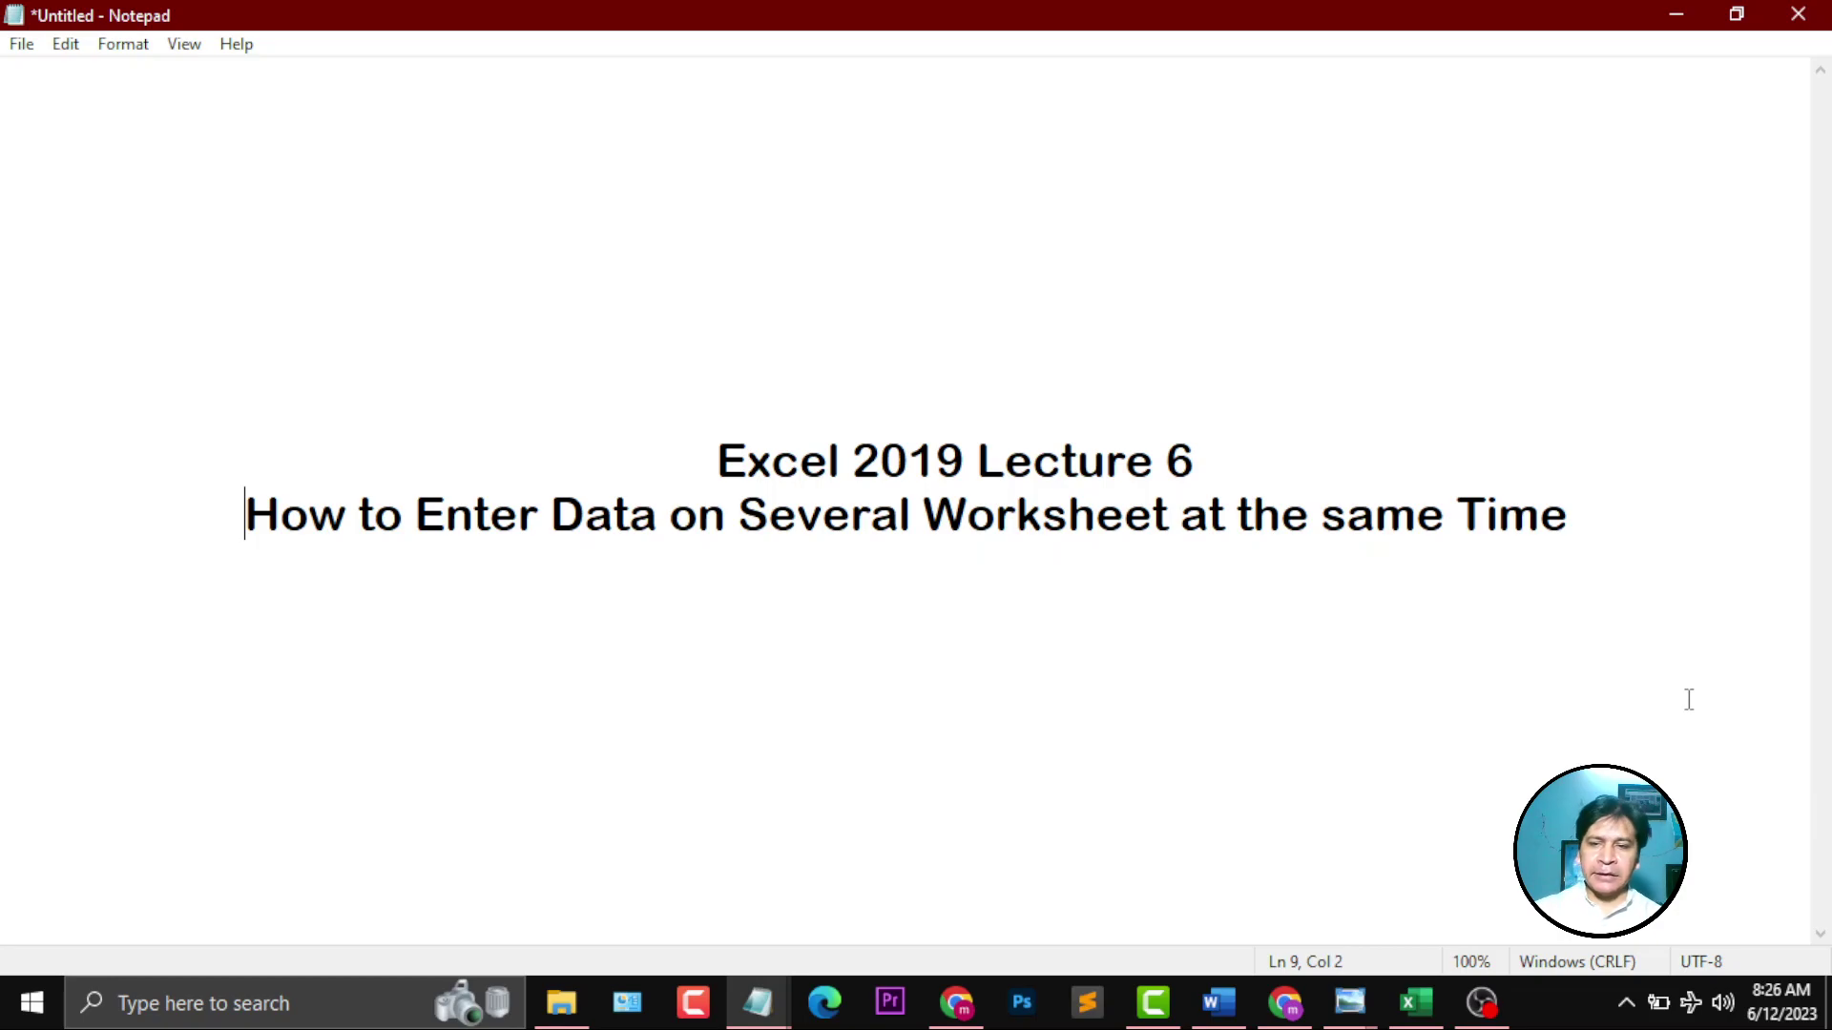
- Bring the blank Book7 Excel workbook to the front, leaving the Notepad notes
{"action": "left_click", "coordinate": [1417, 1002]}
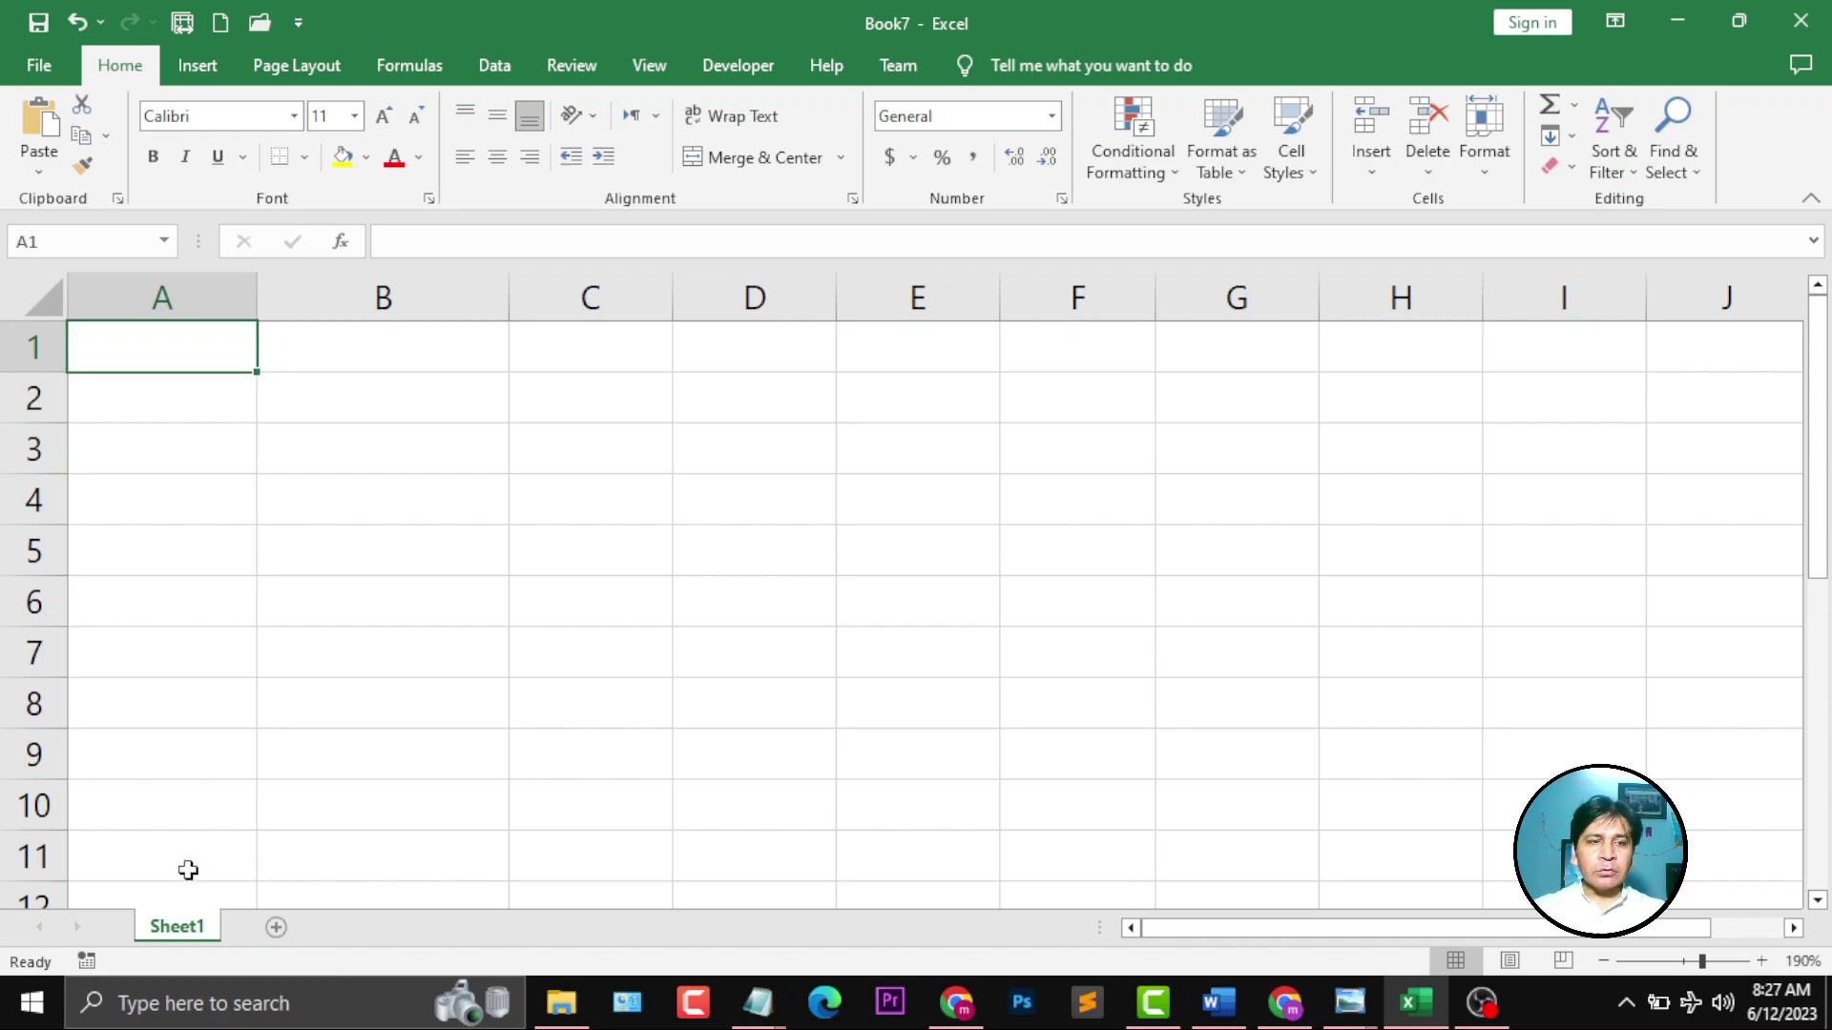
- Add four new worksheets, Sheet2 through Sheet5, to Book7
{"action": "left_click", "coordinate": [278, 933]}
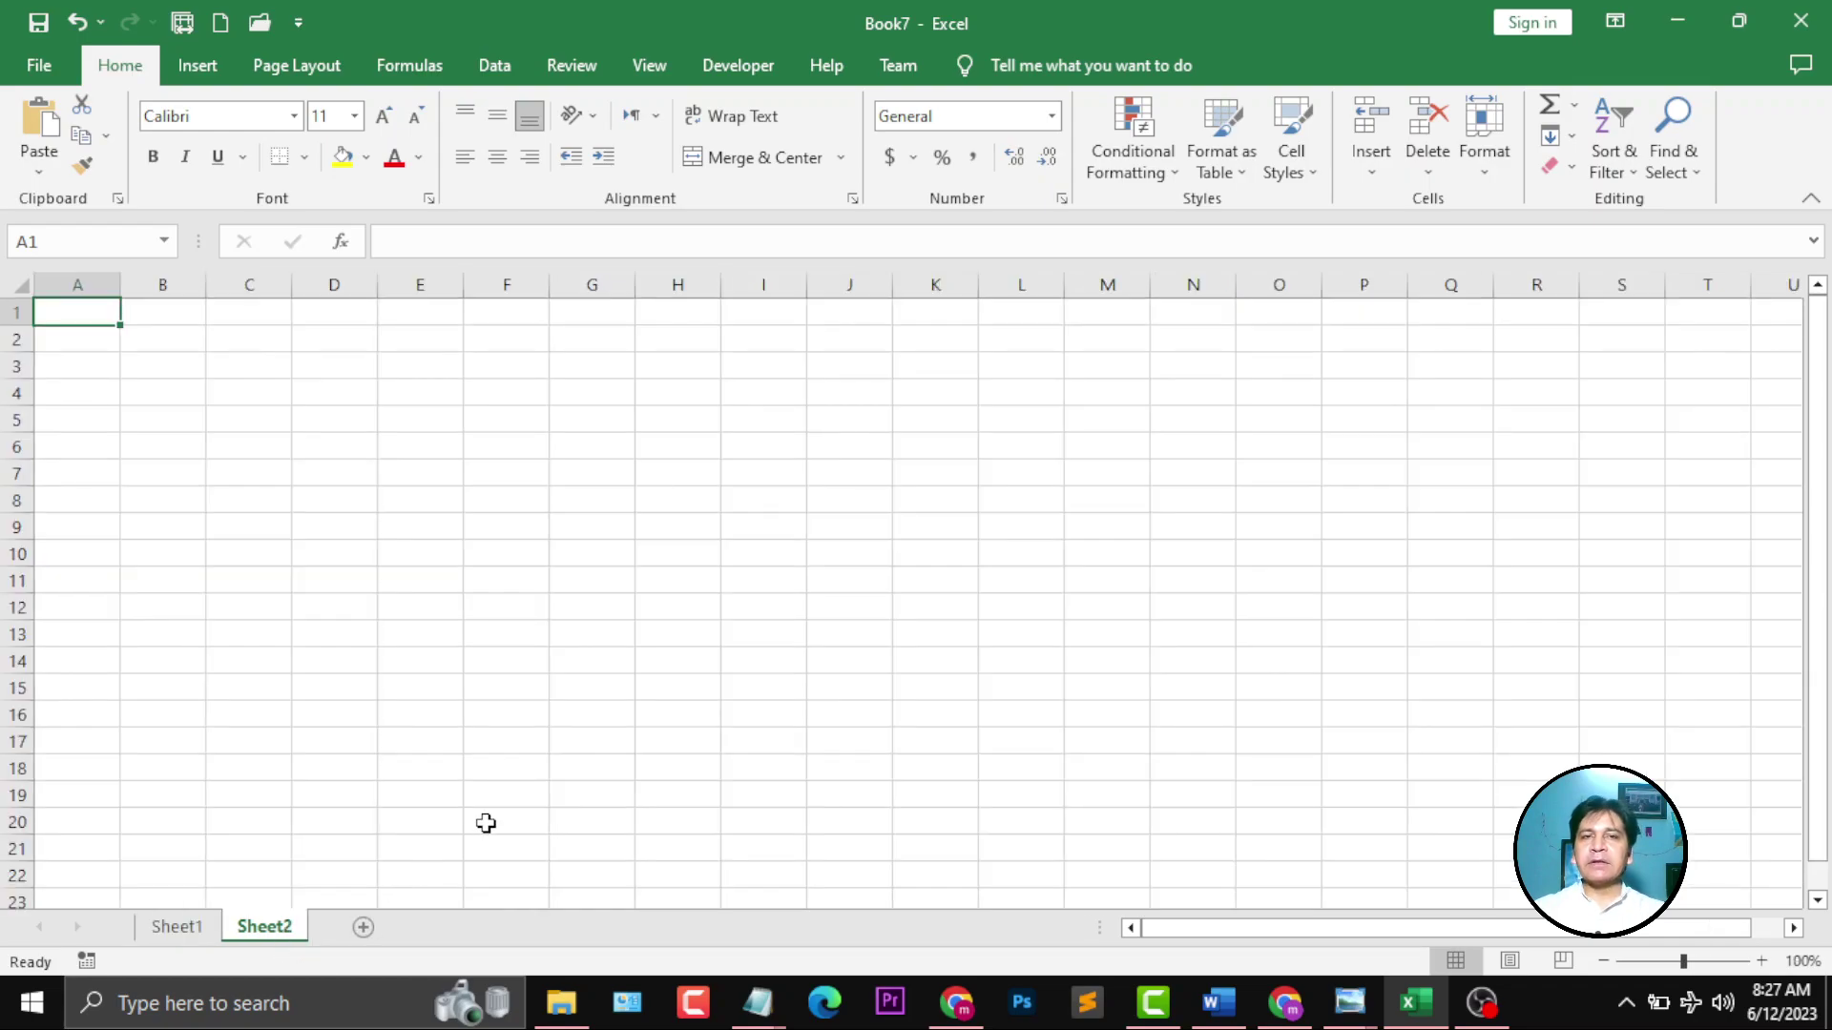
{"action": "left_click", "coordinate": [364, 929]}
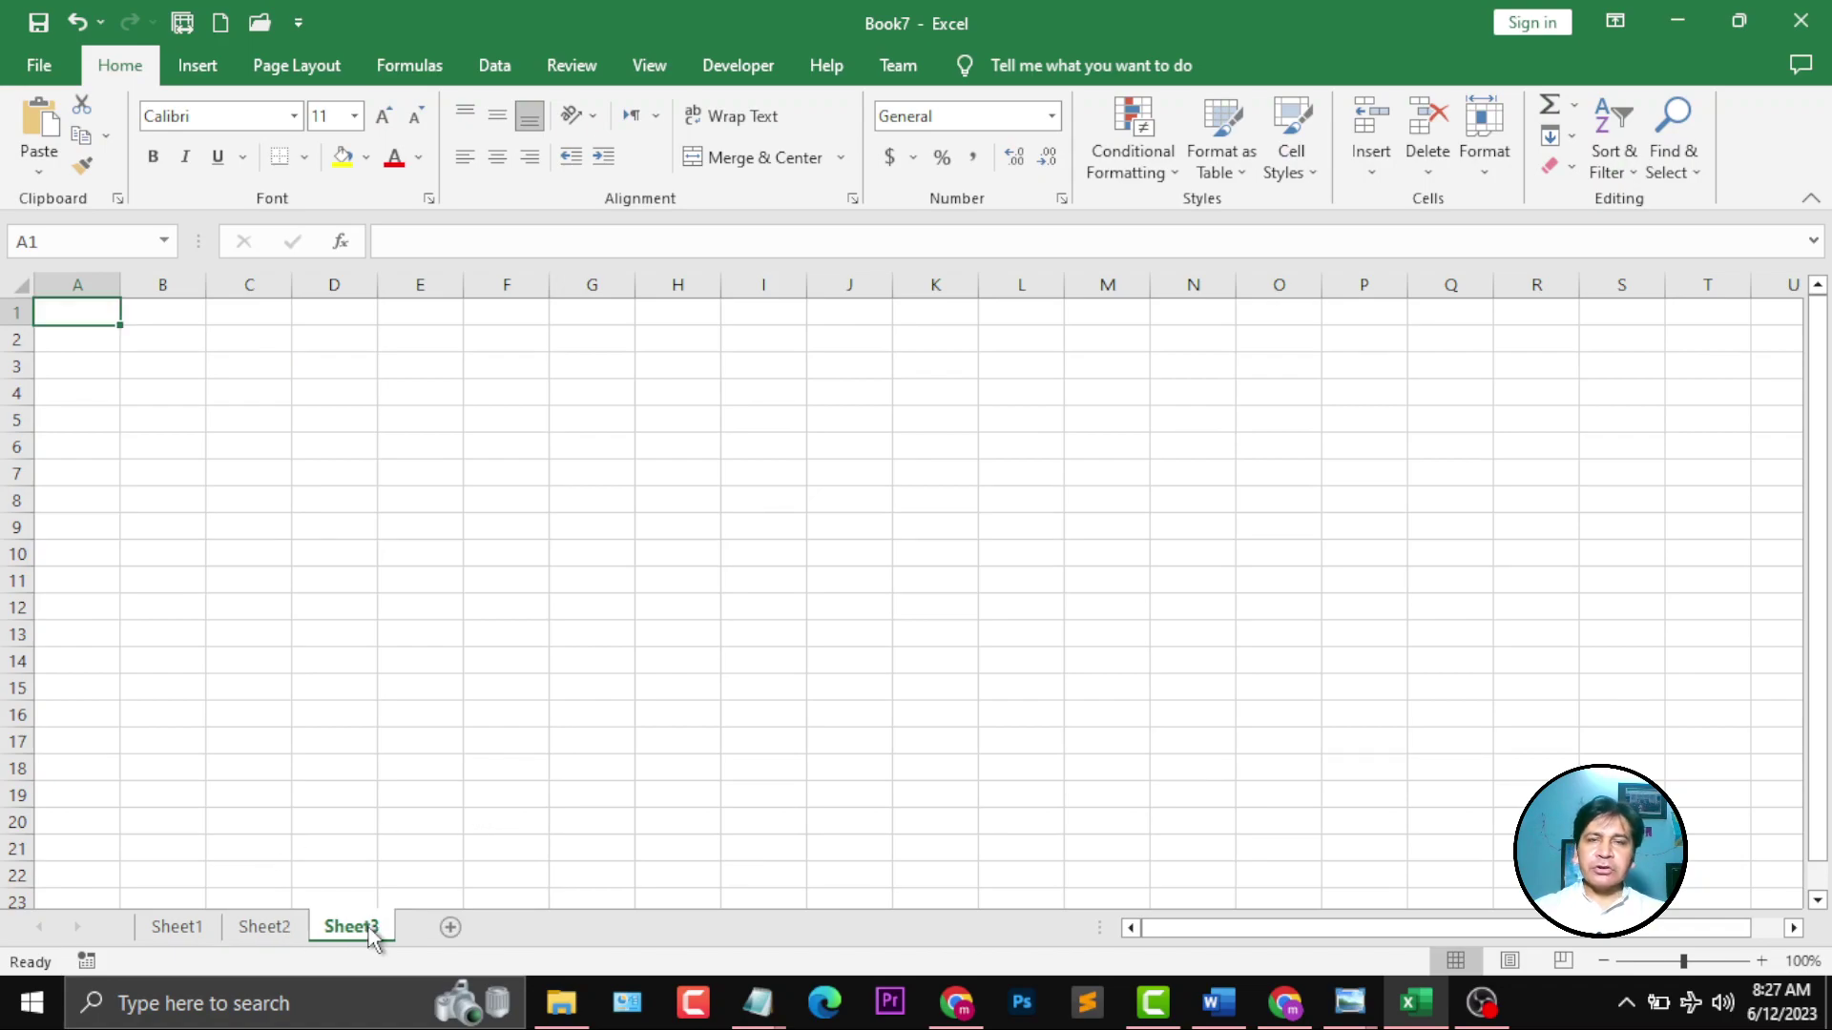
{"action": "left_click", "coordinate": [450, 930]}
{"action": "left_click", "coordinate": [537, 928]}
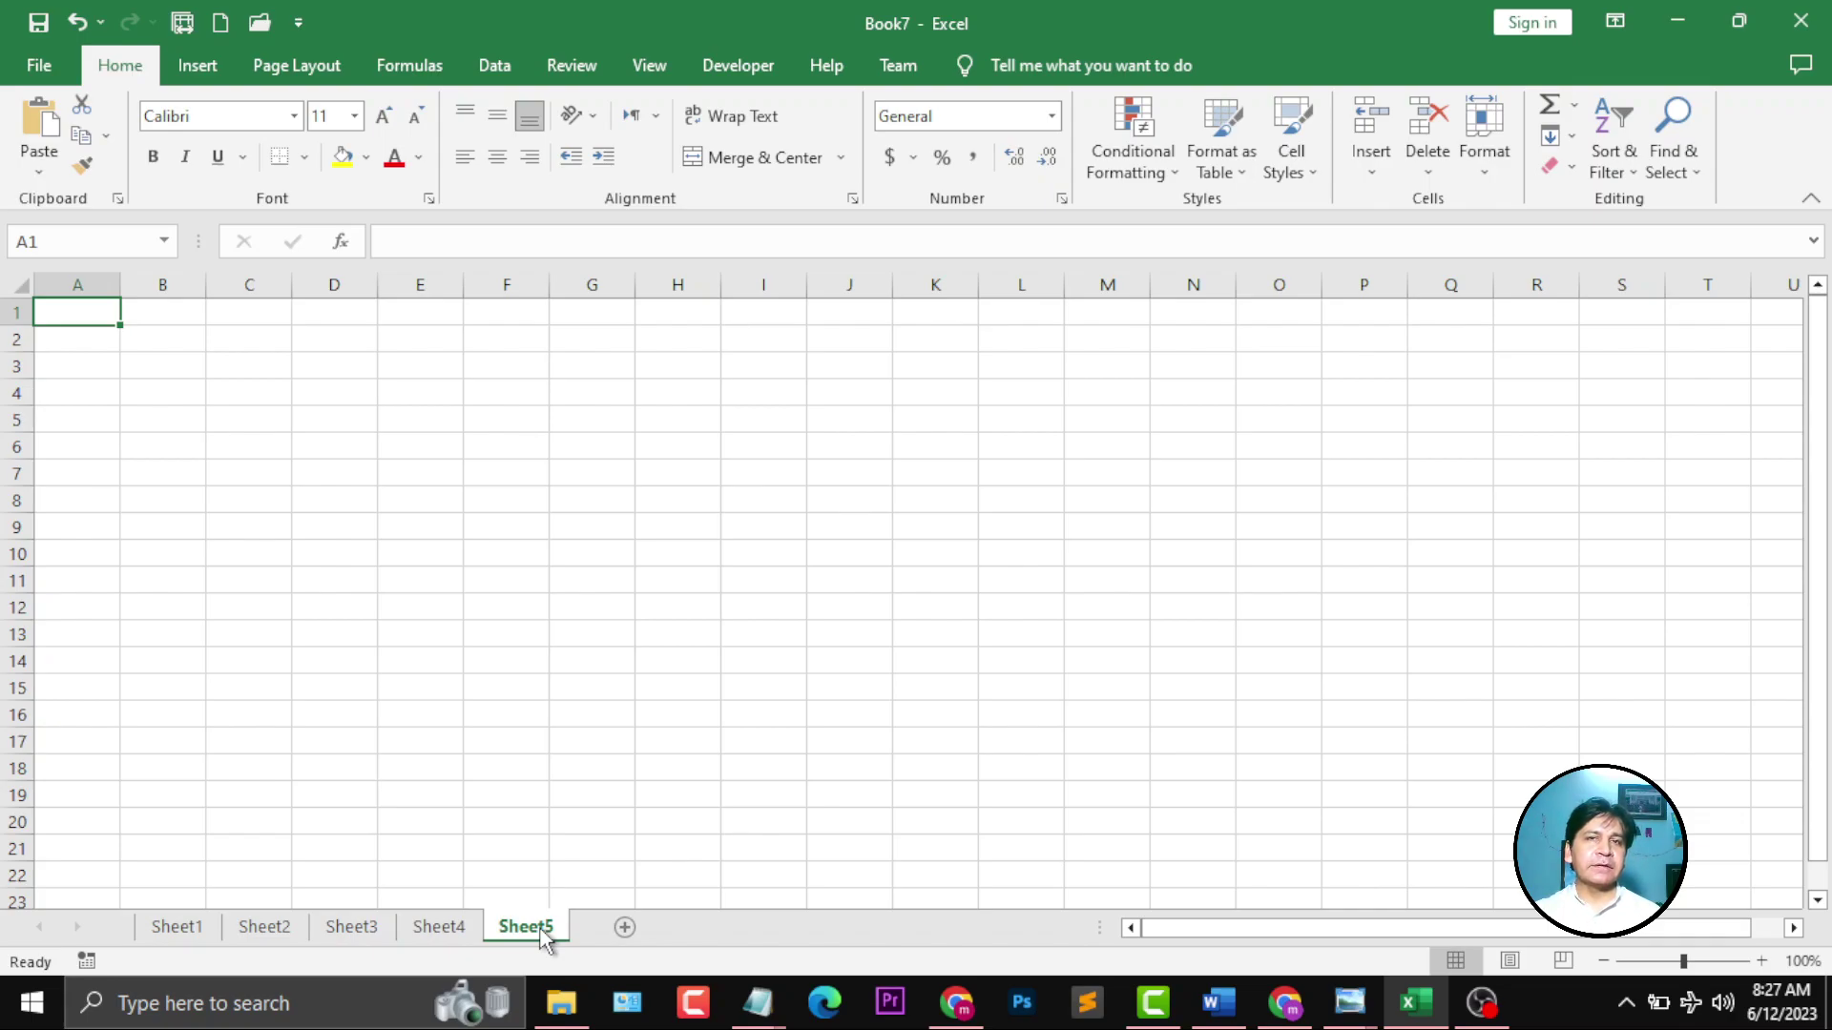
- Step through Sheet2 to Sheet5, zooming the grids to 154%, then return to Sheet1
{"action": "left_click", "coordinate": [272, 930]}
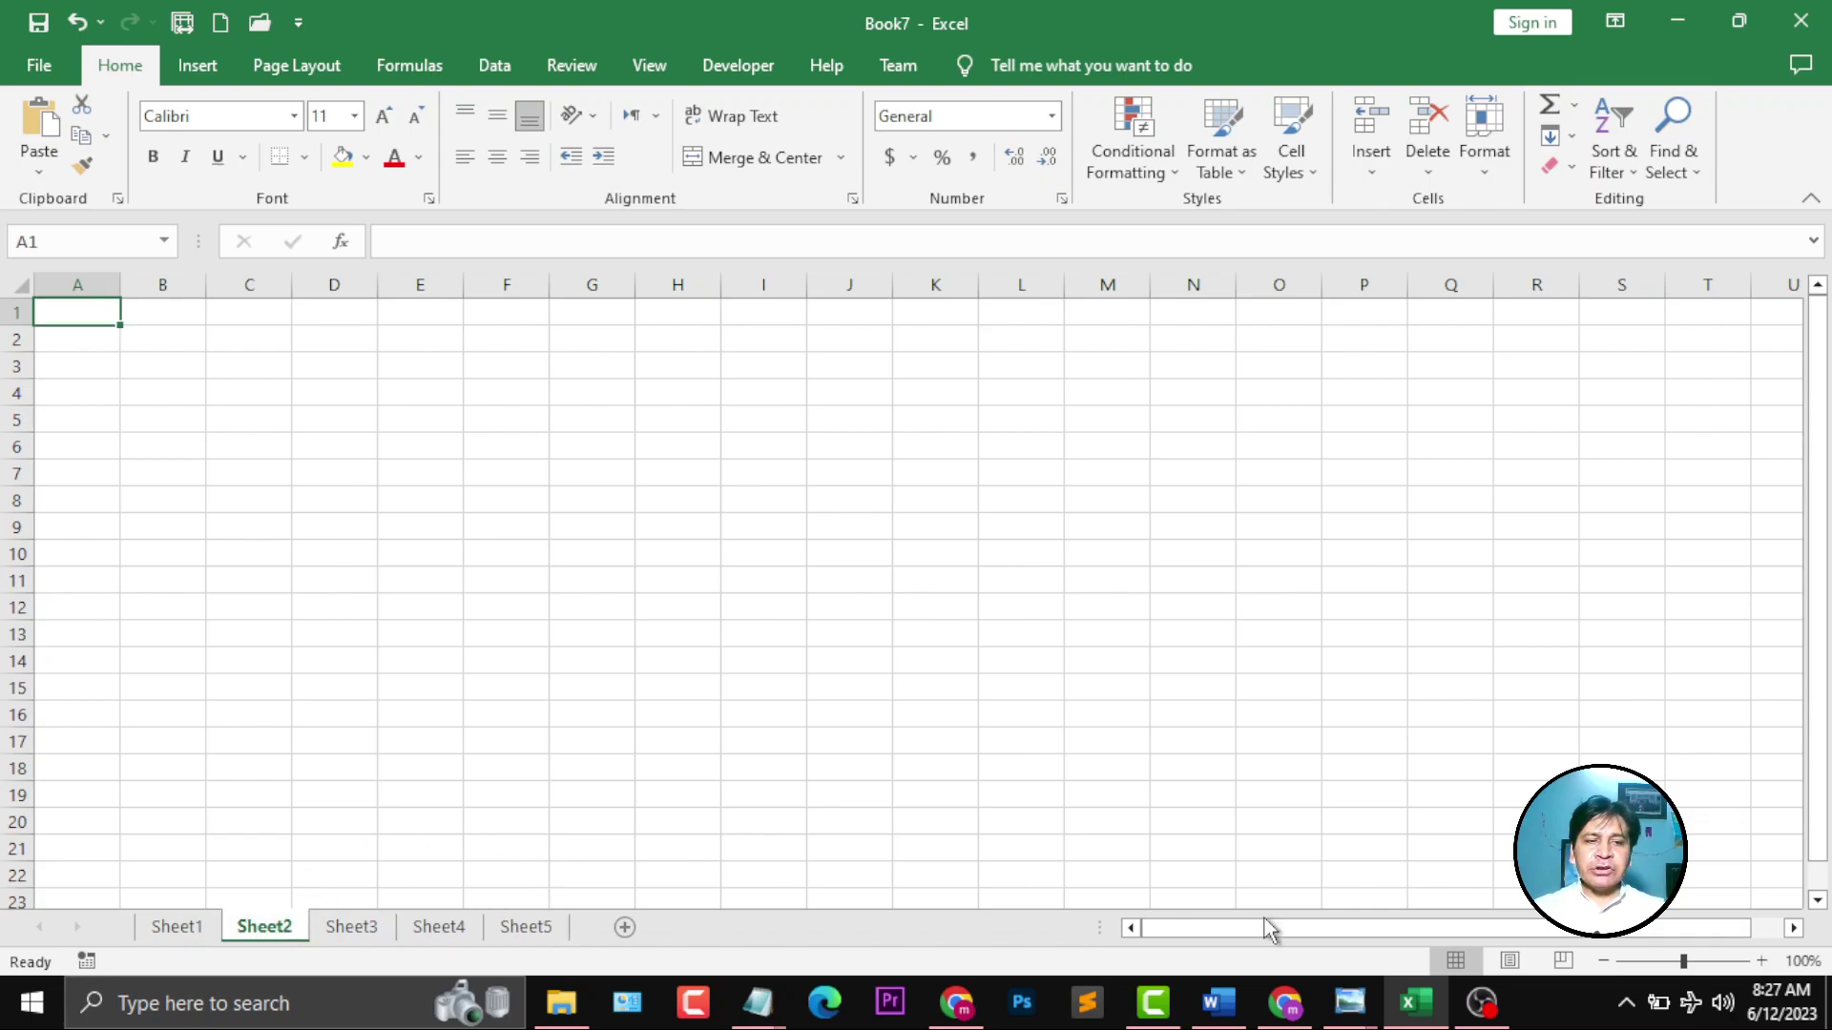
{"action": "left_click", "coordinate": [1721, 963]}
{"action": "left_click", "coordinate": [348, 927]}
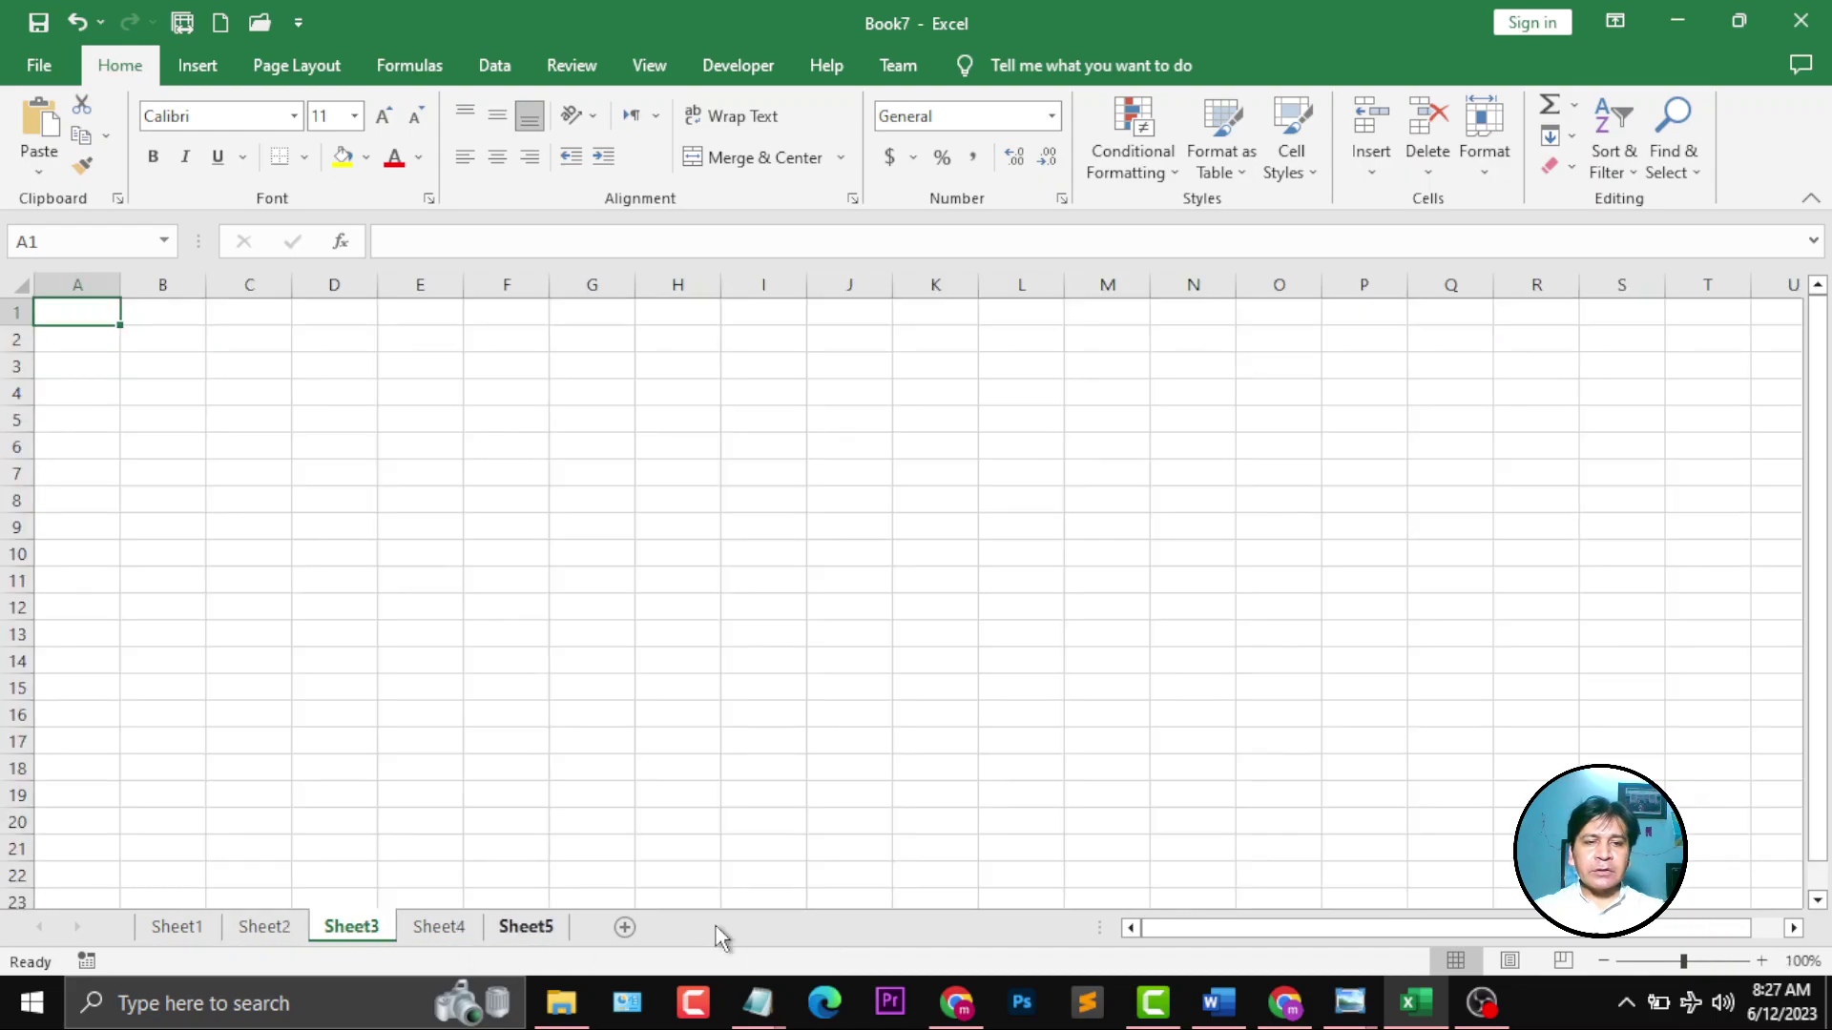
{"action": "left_click", "coordinate": [1727, 961]}
{"action": "left_click", "coordinate": [434, 927]}
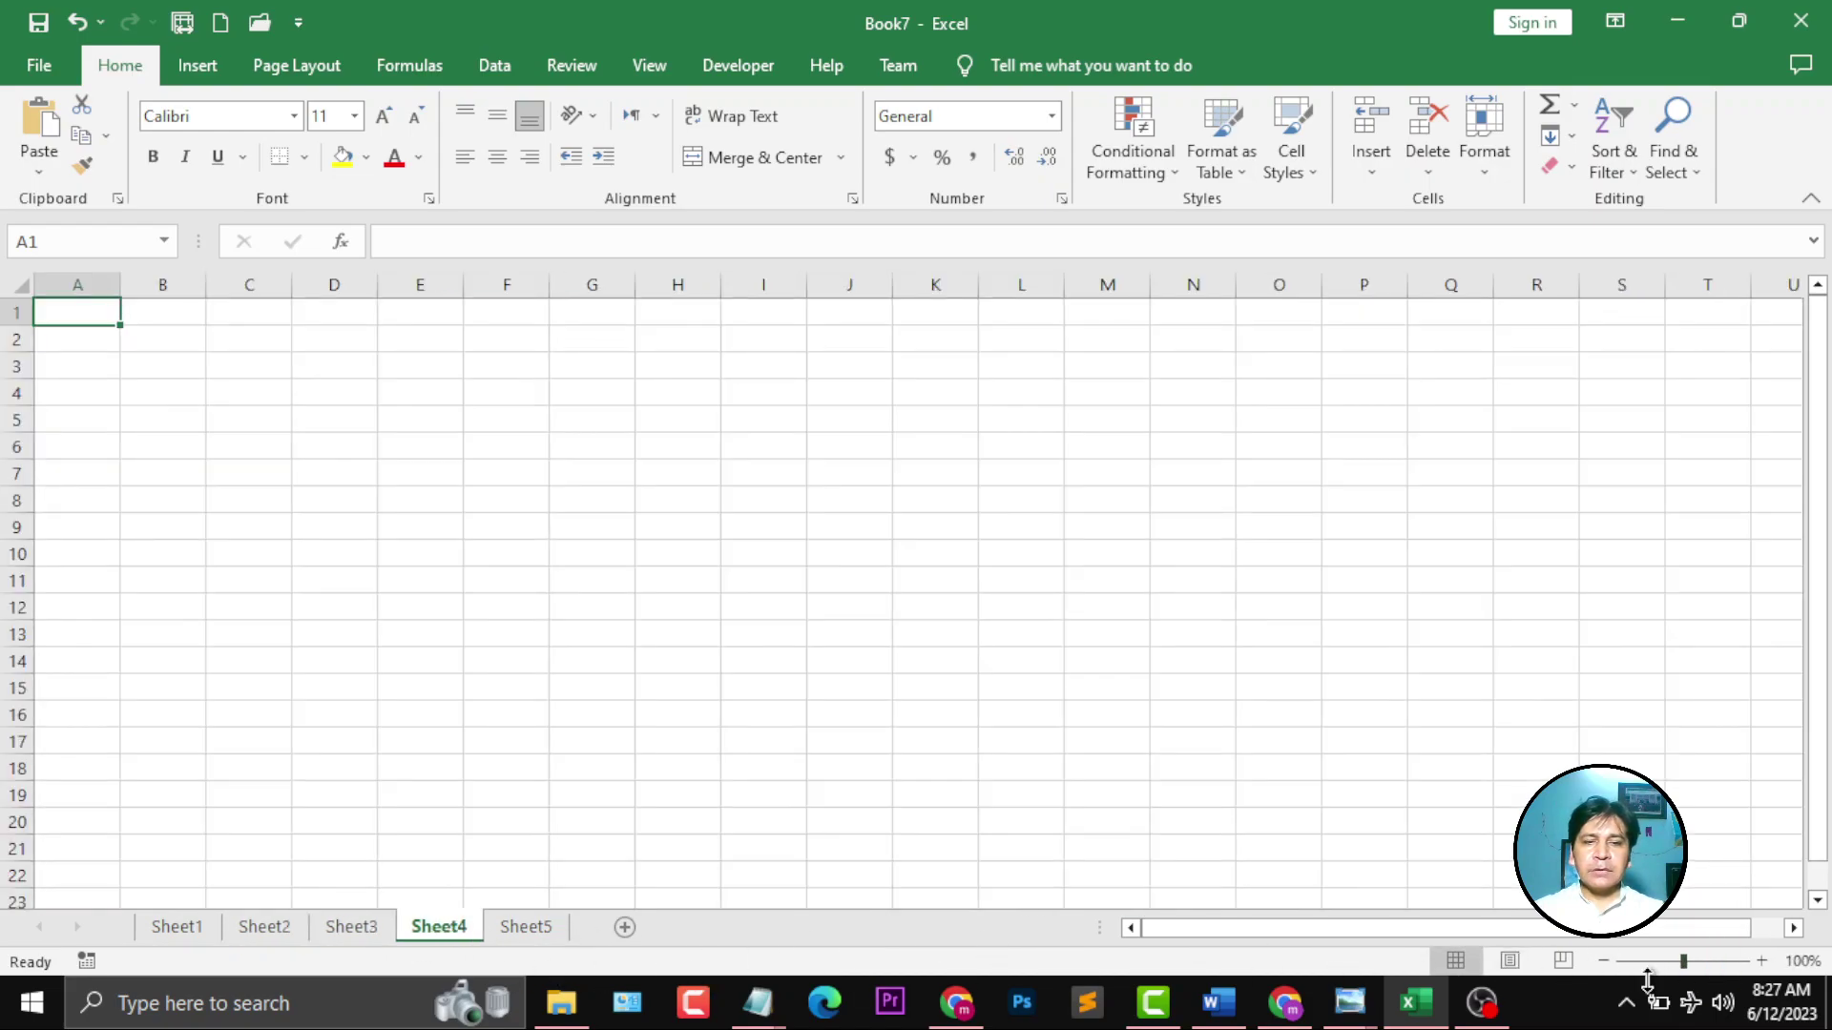
{"action": "left_click", "coordinate": [1710, 962]}
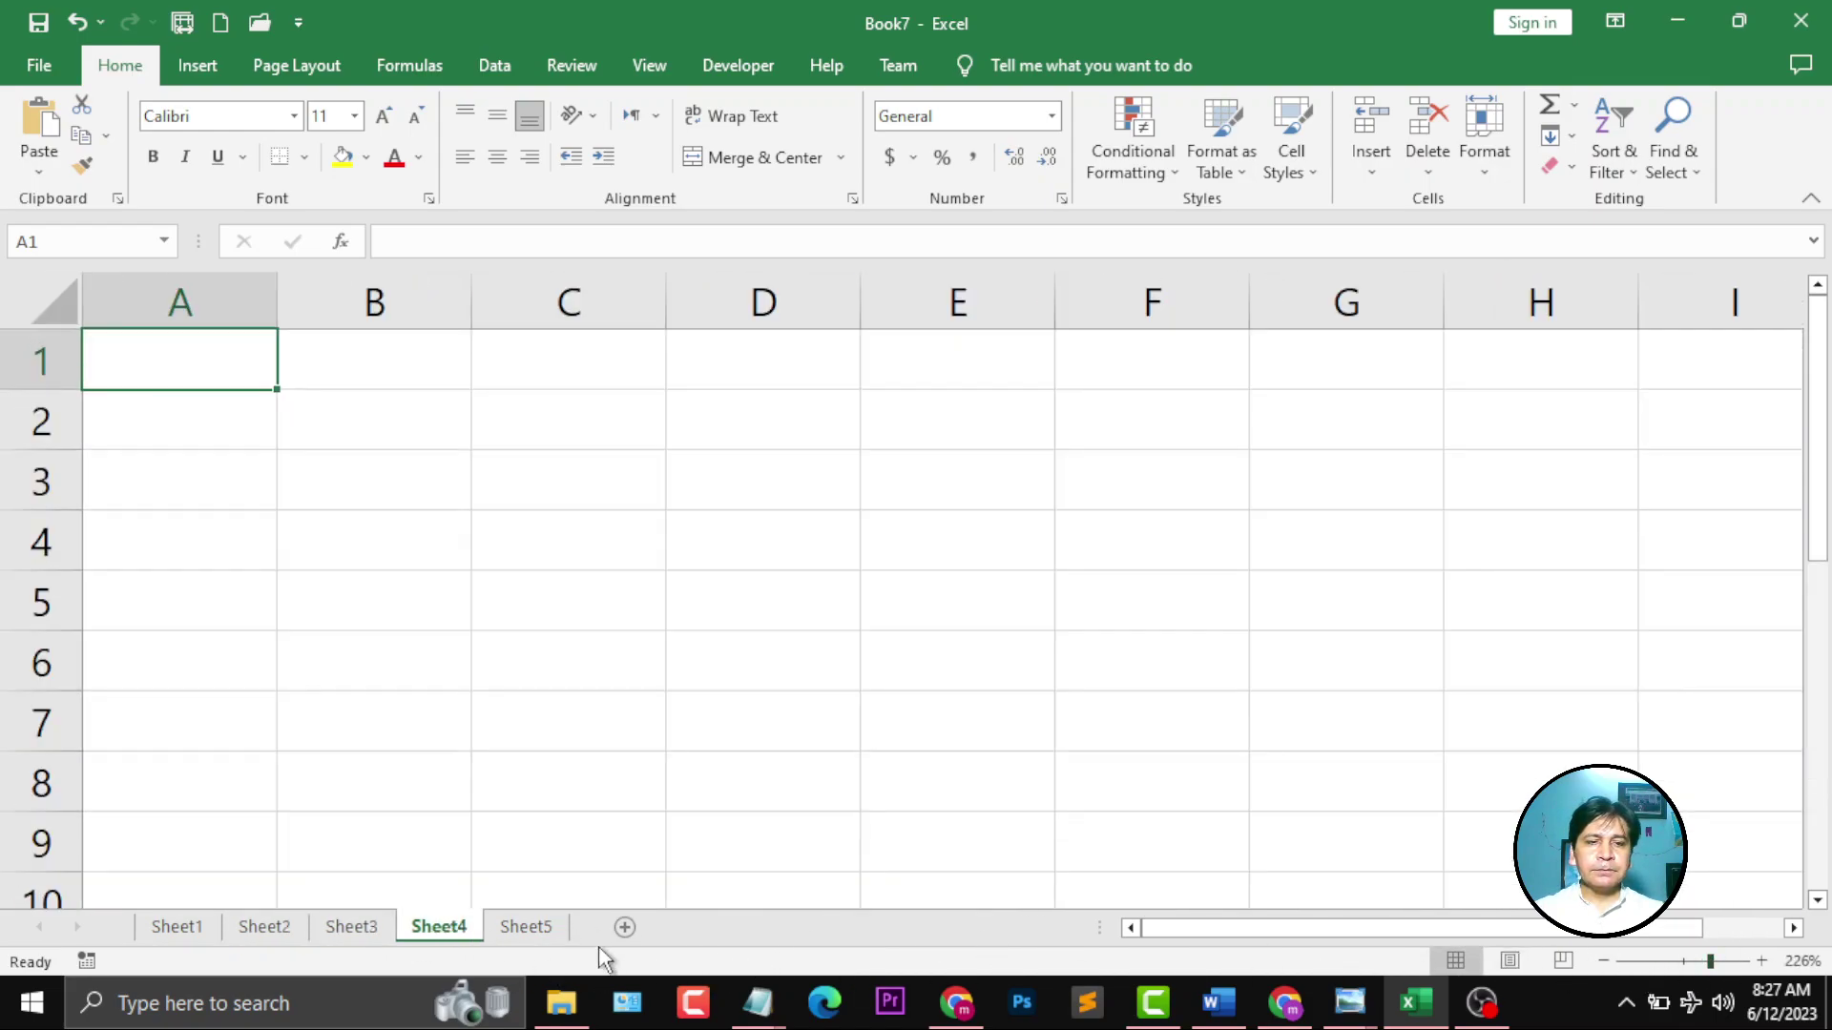
{"action": "left_click", "coordinate": [526, 927]}
{"action": "left_click", "coordinate": [1695, 962]}
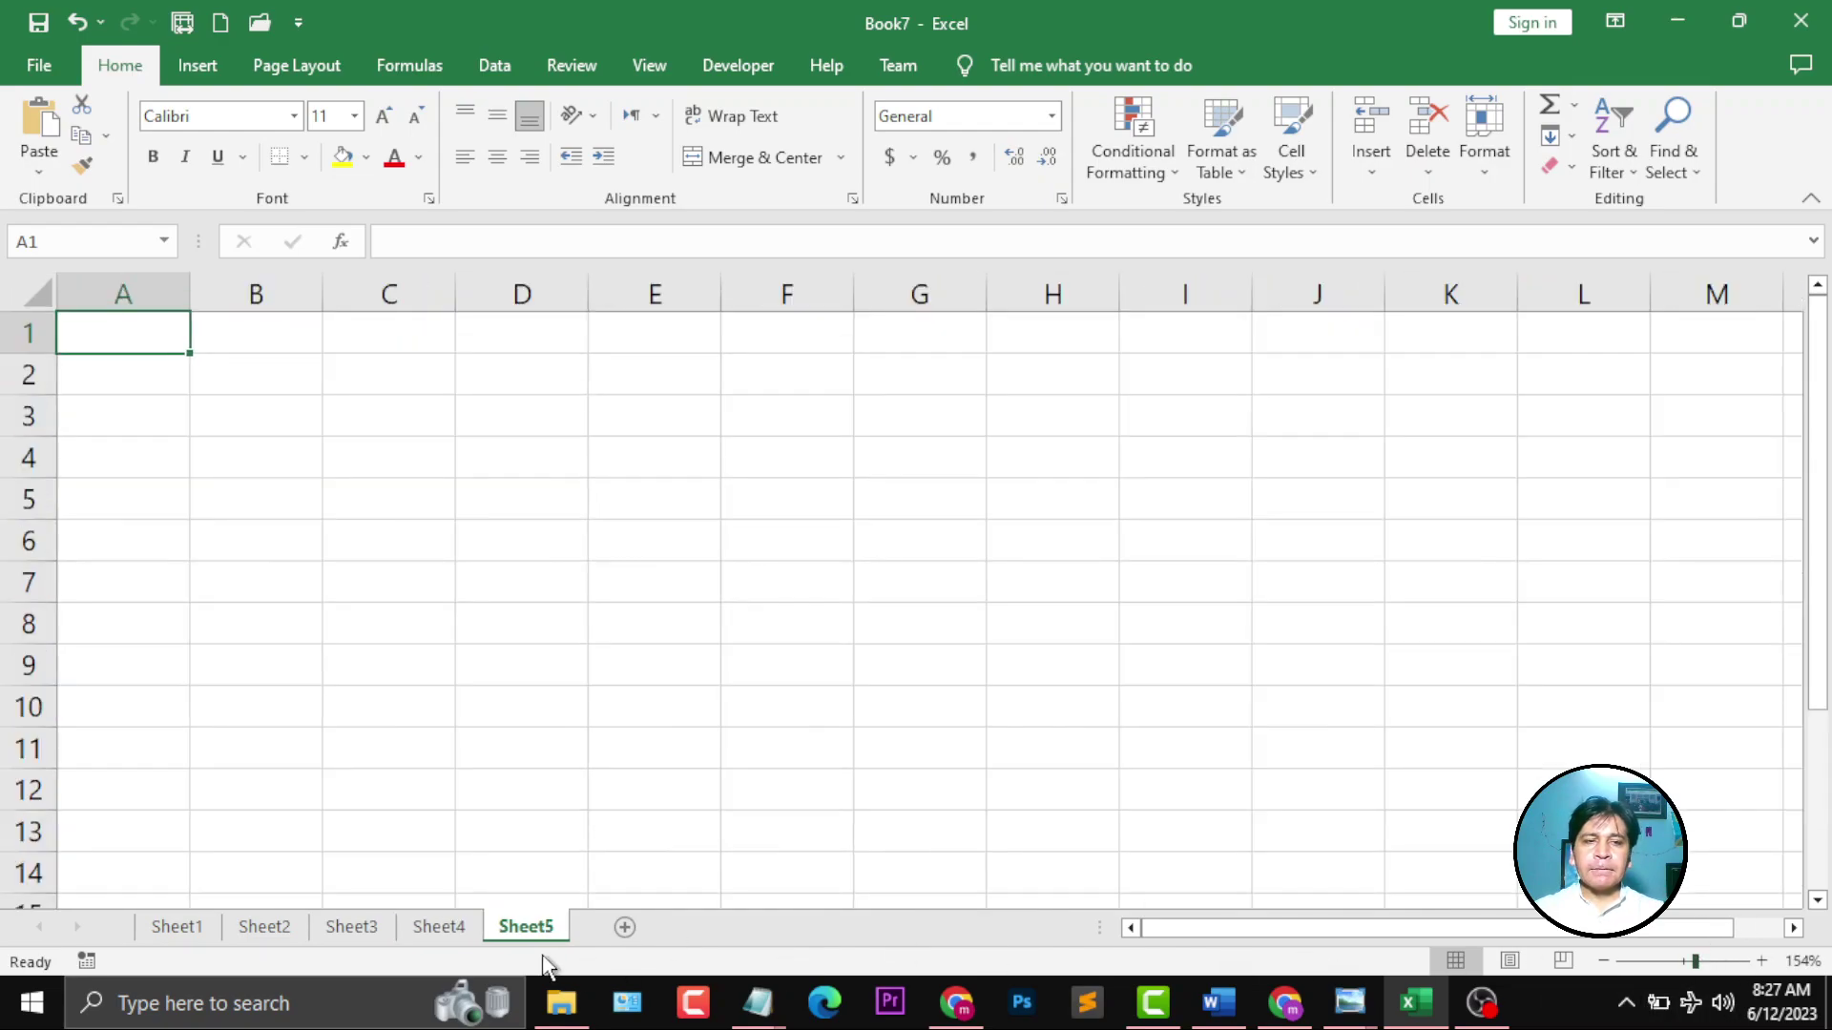
{"action": "left_click", "coordinate": [187, 930]}
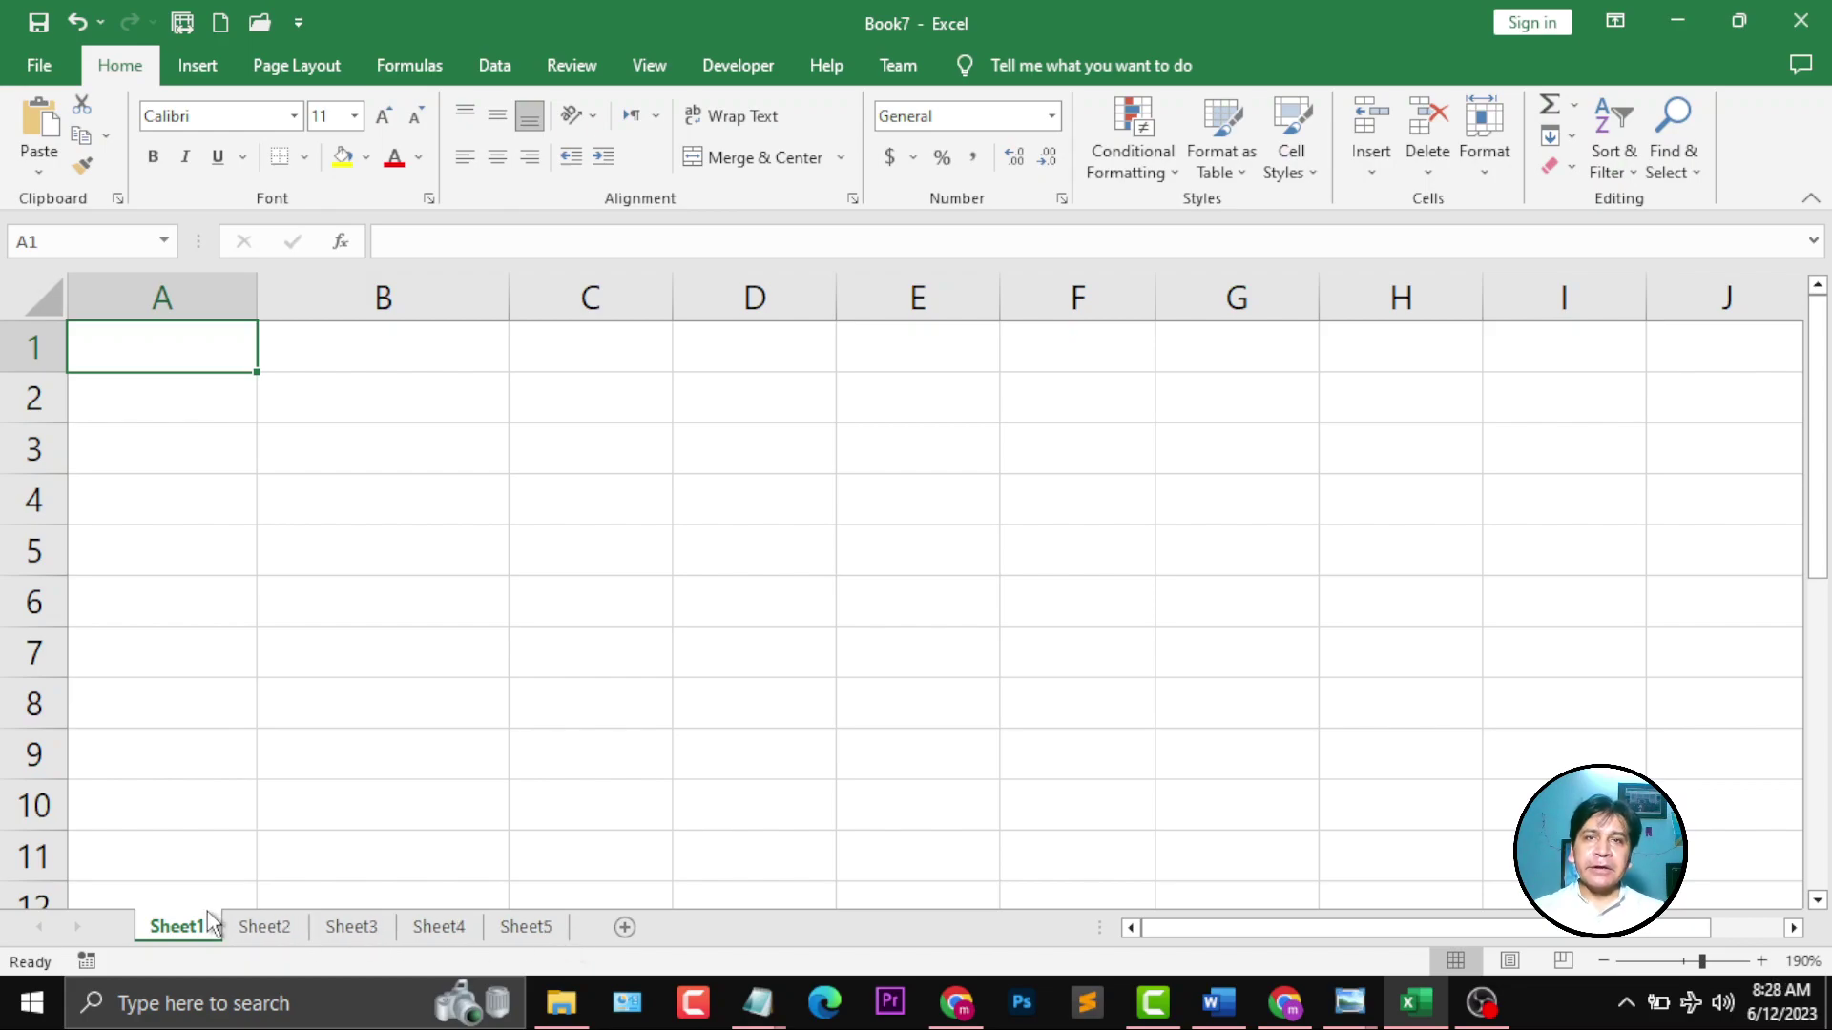
- Glance at Sheet3 and Sheet5, then group Sheet1 with Sheet3 using Ctrl
{"action": "left_click", "coordinate": [348, 929]}
{"action": "left_click", "coordinate": [523, 930]}
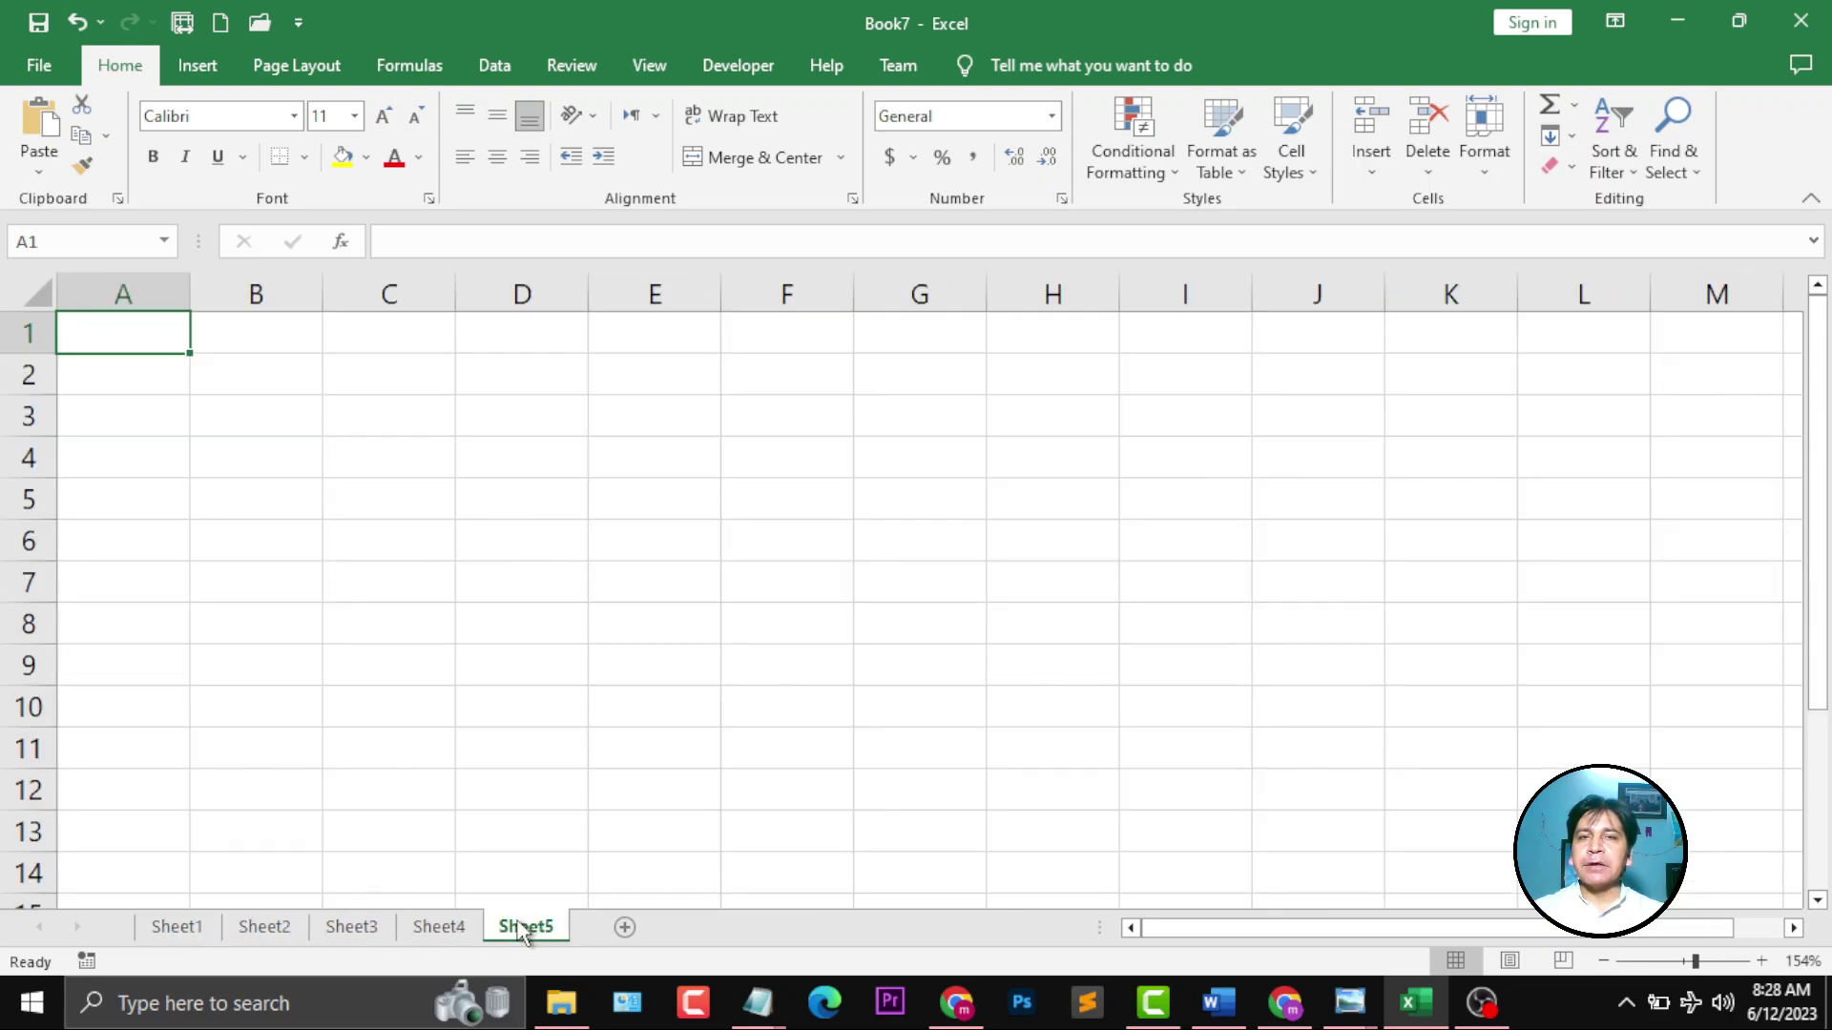
{"action": "left_click", "coordinate": [166, 929]}
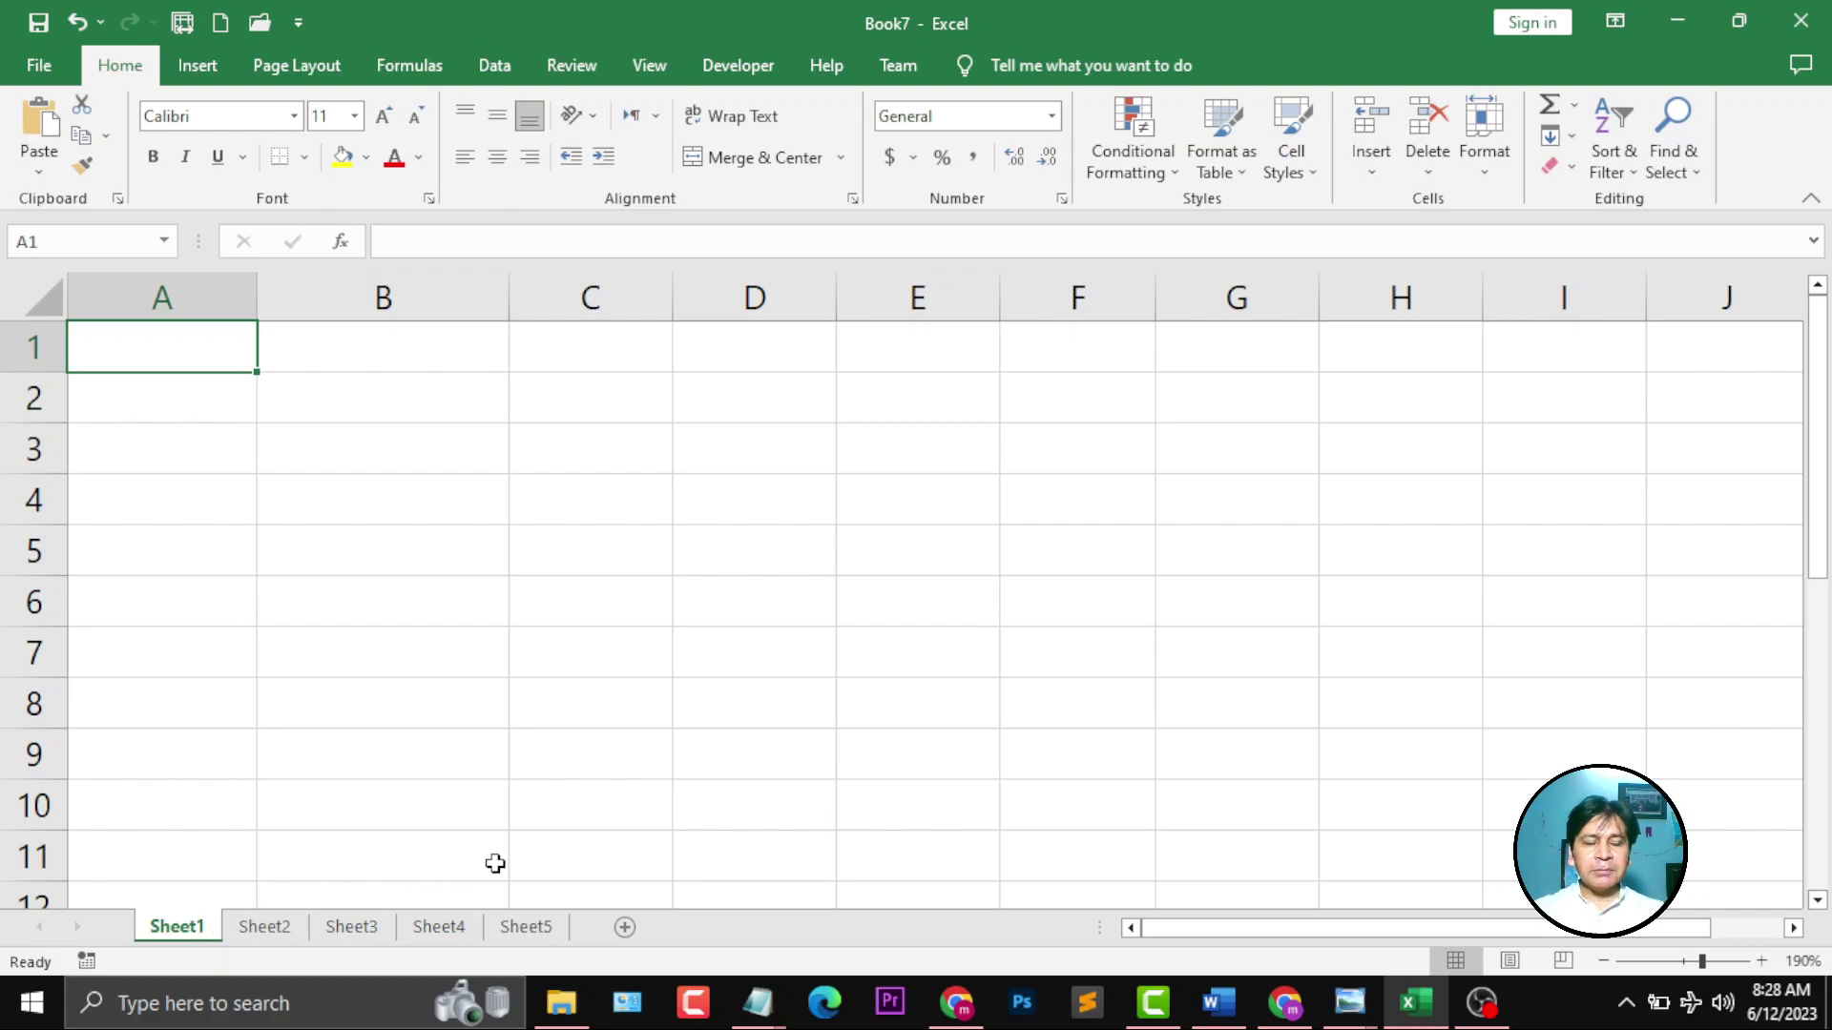
{"action": "left_click", "coordinate": [351, 928], "text": "ctrl"}
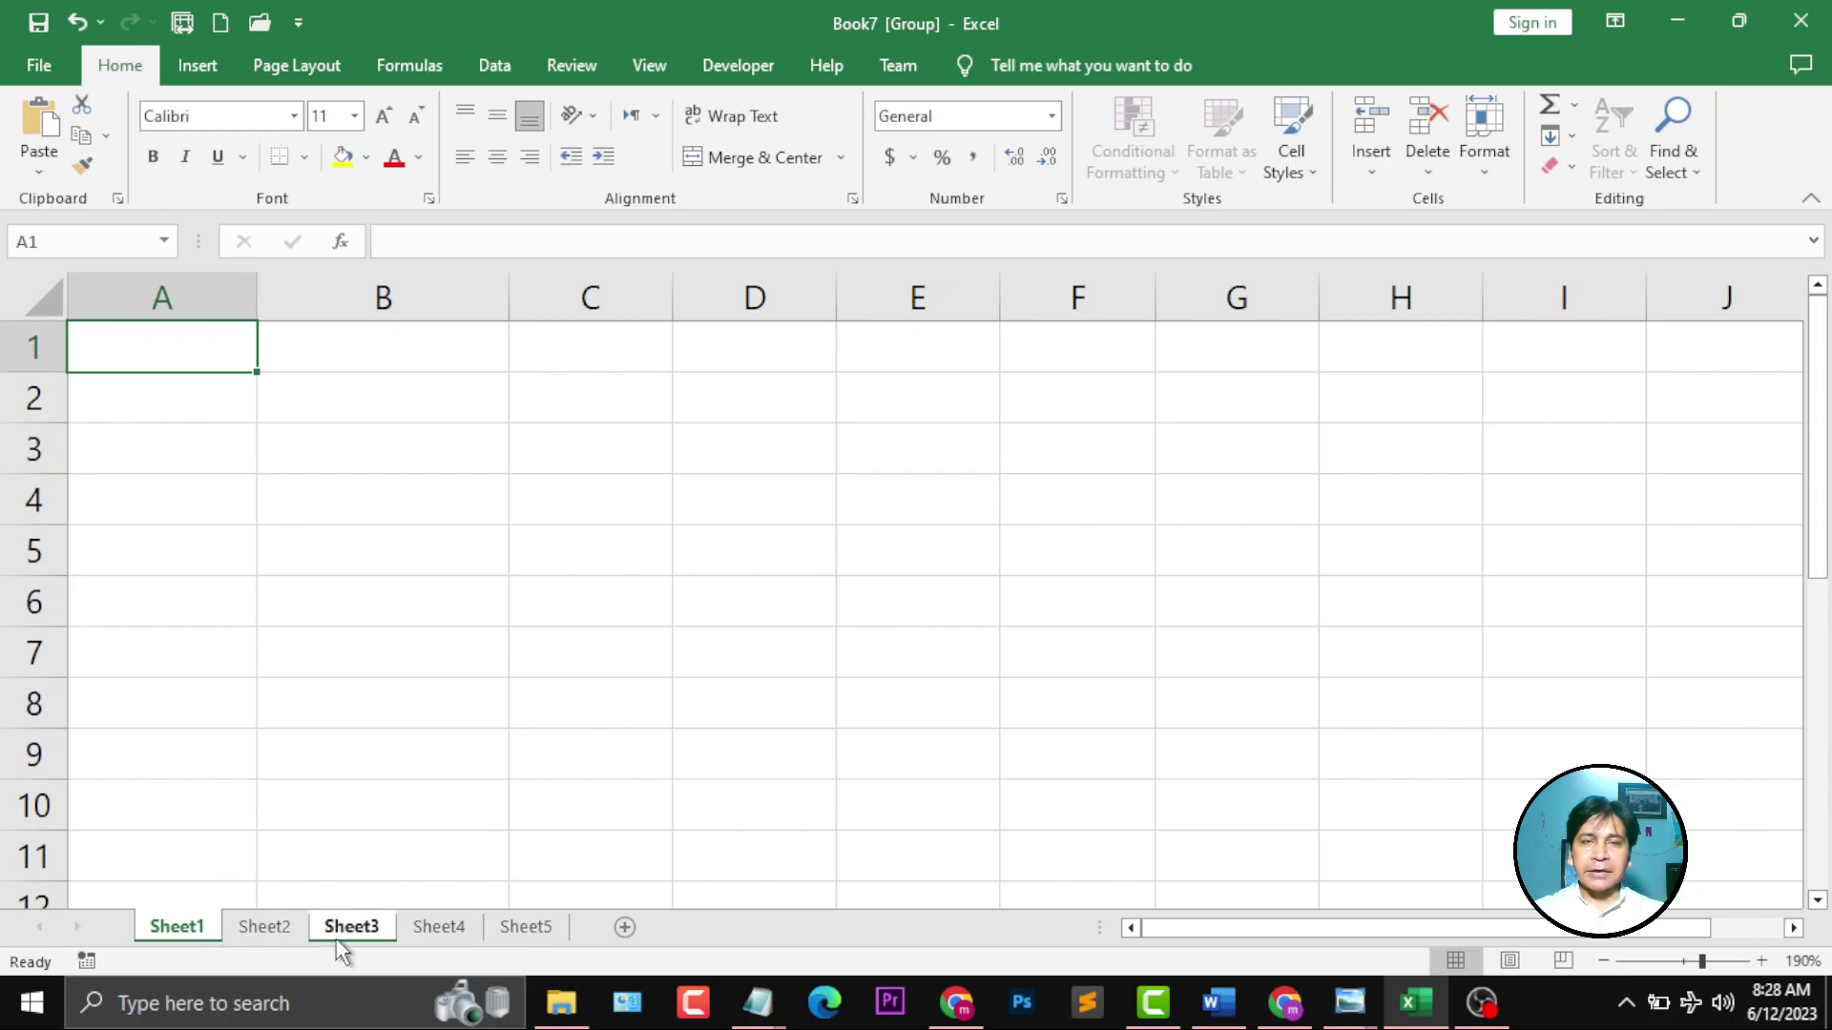
- Ctrl-add Sheet5's tab to the existing Sheet1 and Sheet3 group
{"action": "left_click", "coordinate": [531, 931], "text": "ctrl"}
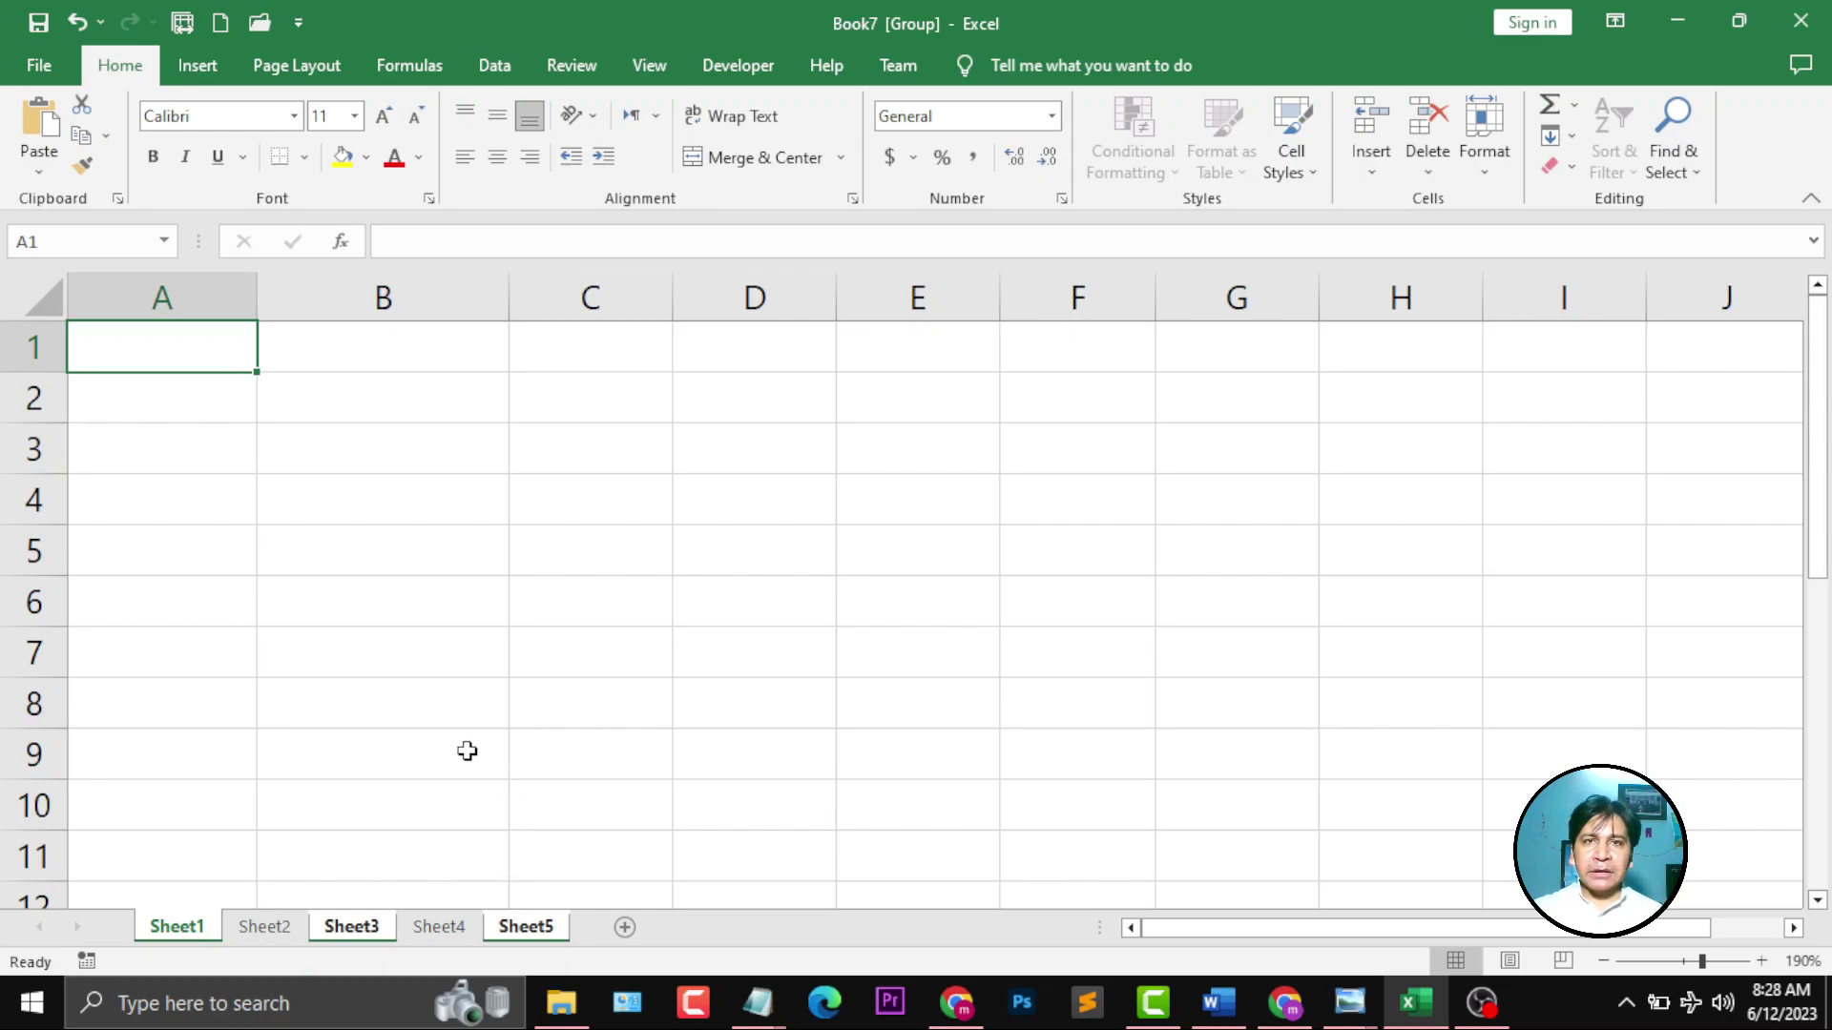
- Enter the headers Names, Age, Adddress and MobileNo across cells A1 to D1
{"action": "type", "text": "Nam"}
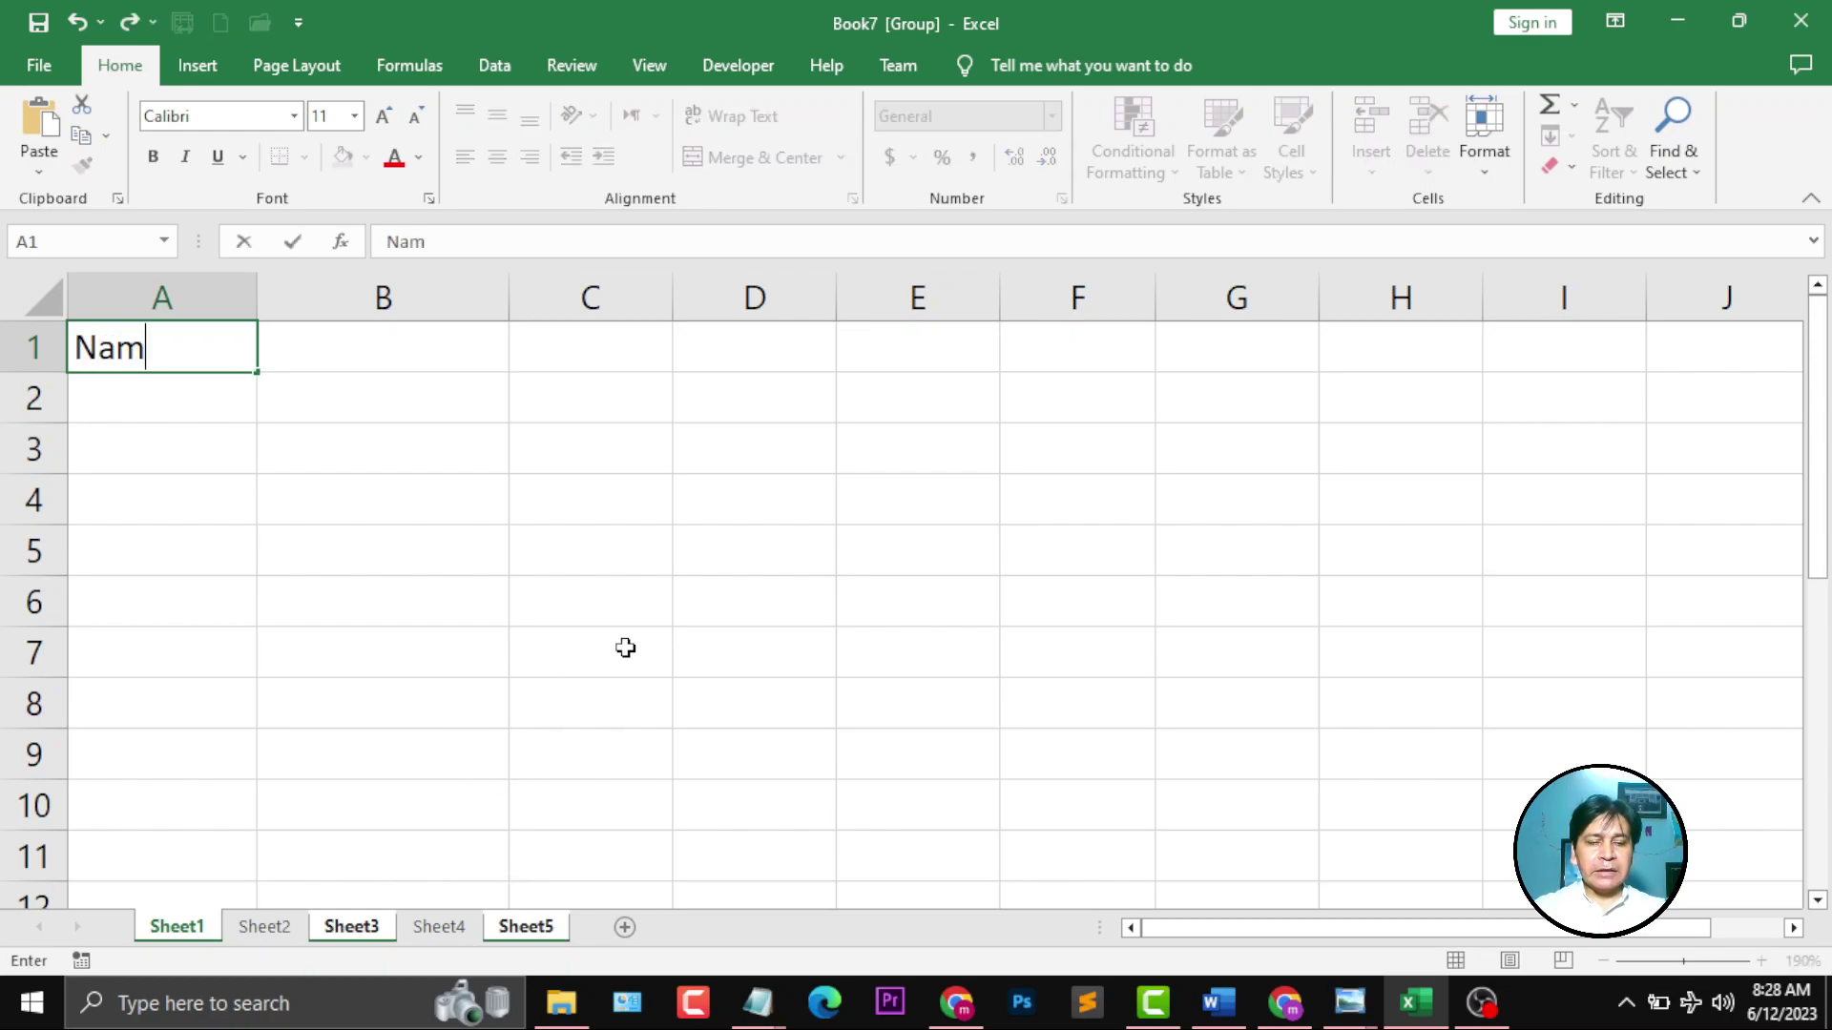
{"action": "type", "text": "es"}
{"action": "key", "text": "Tab"}
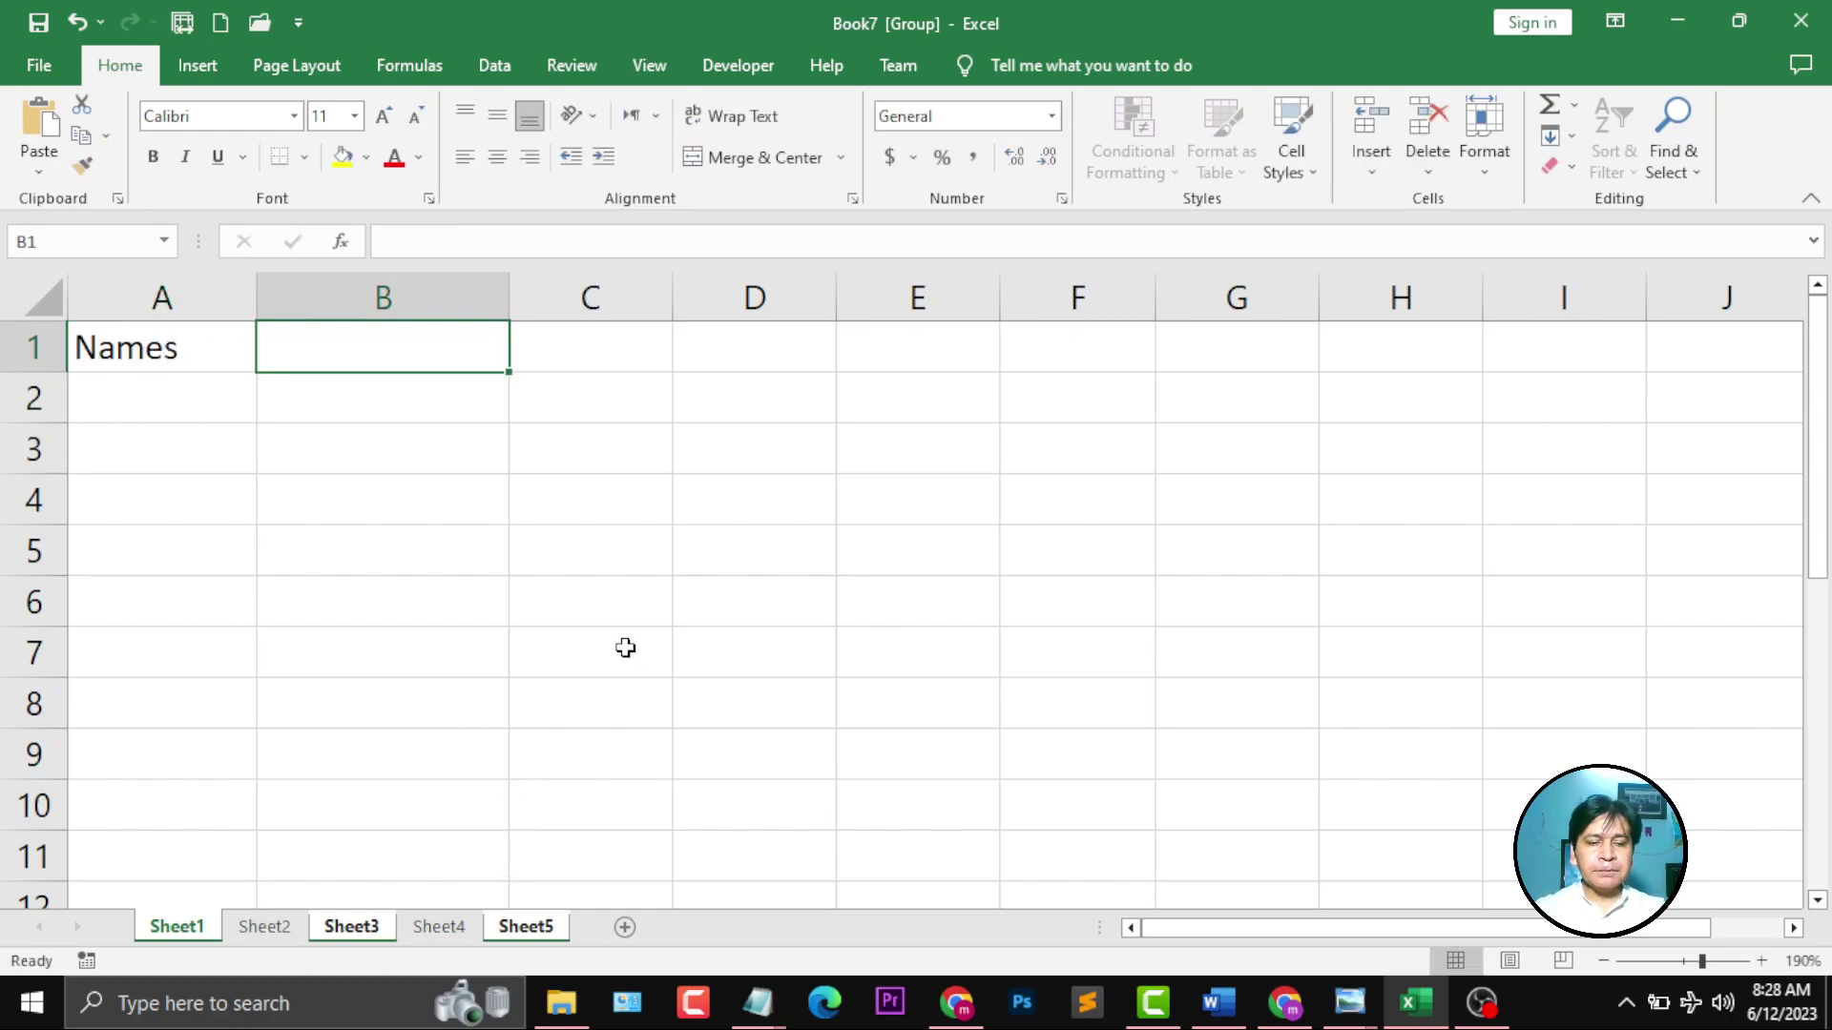
{"action": "type", "text": "Age"}
{"action": "key", "text": "Tab"}
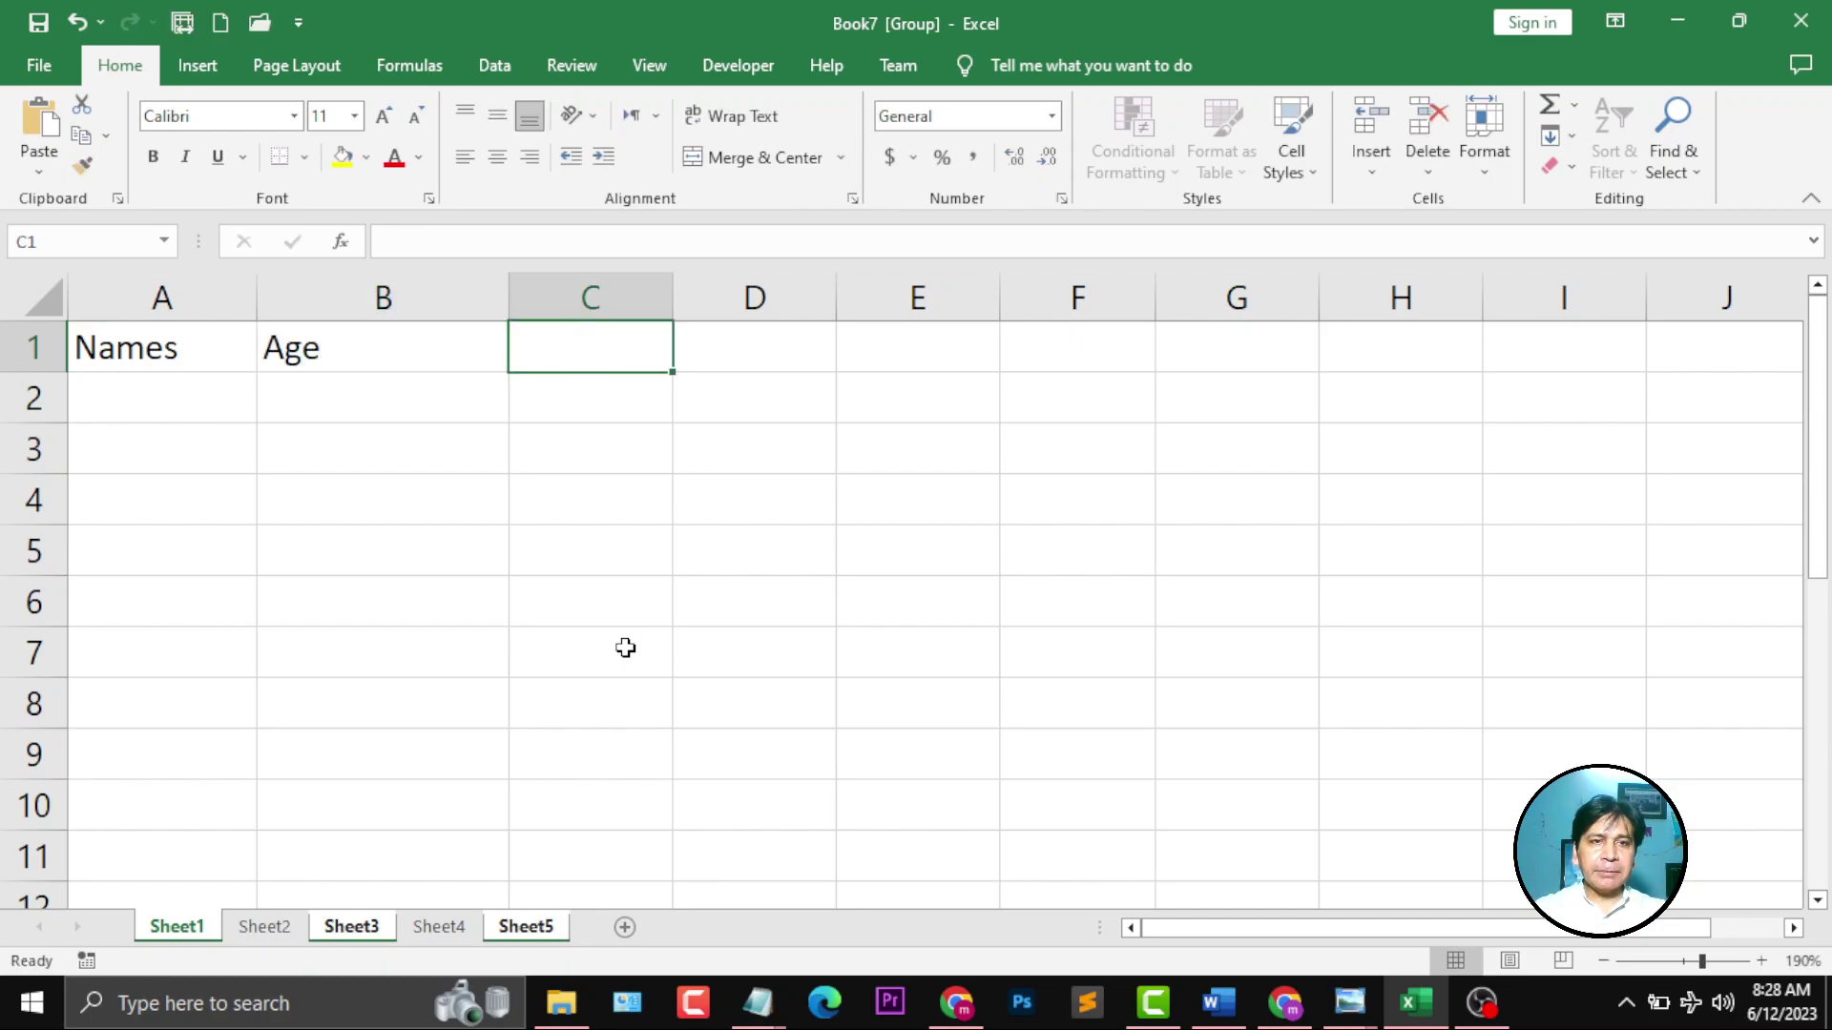
{"action": "type", "text": "Adddres"}
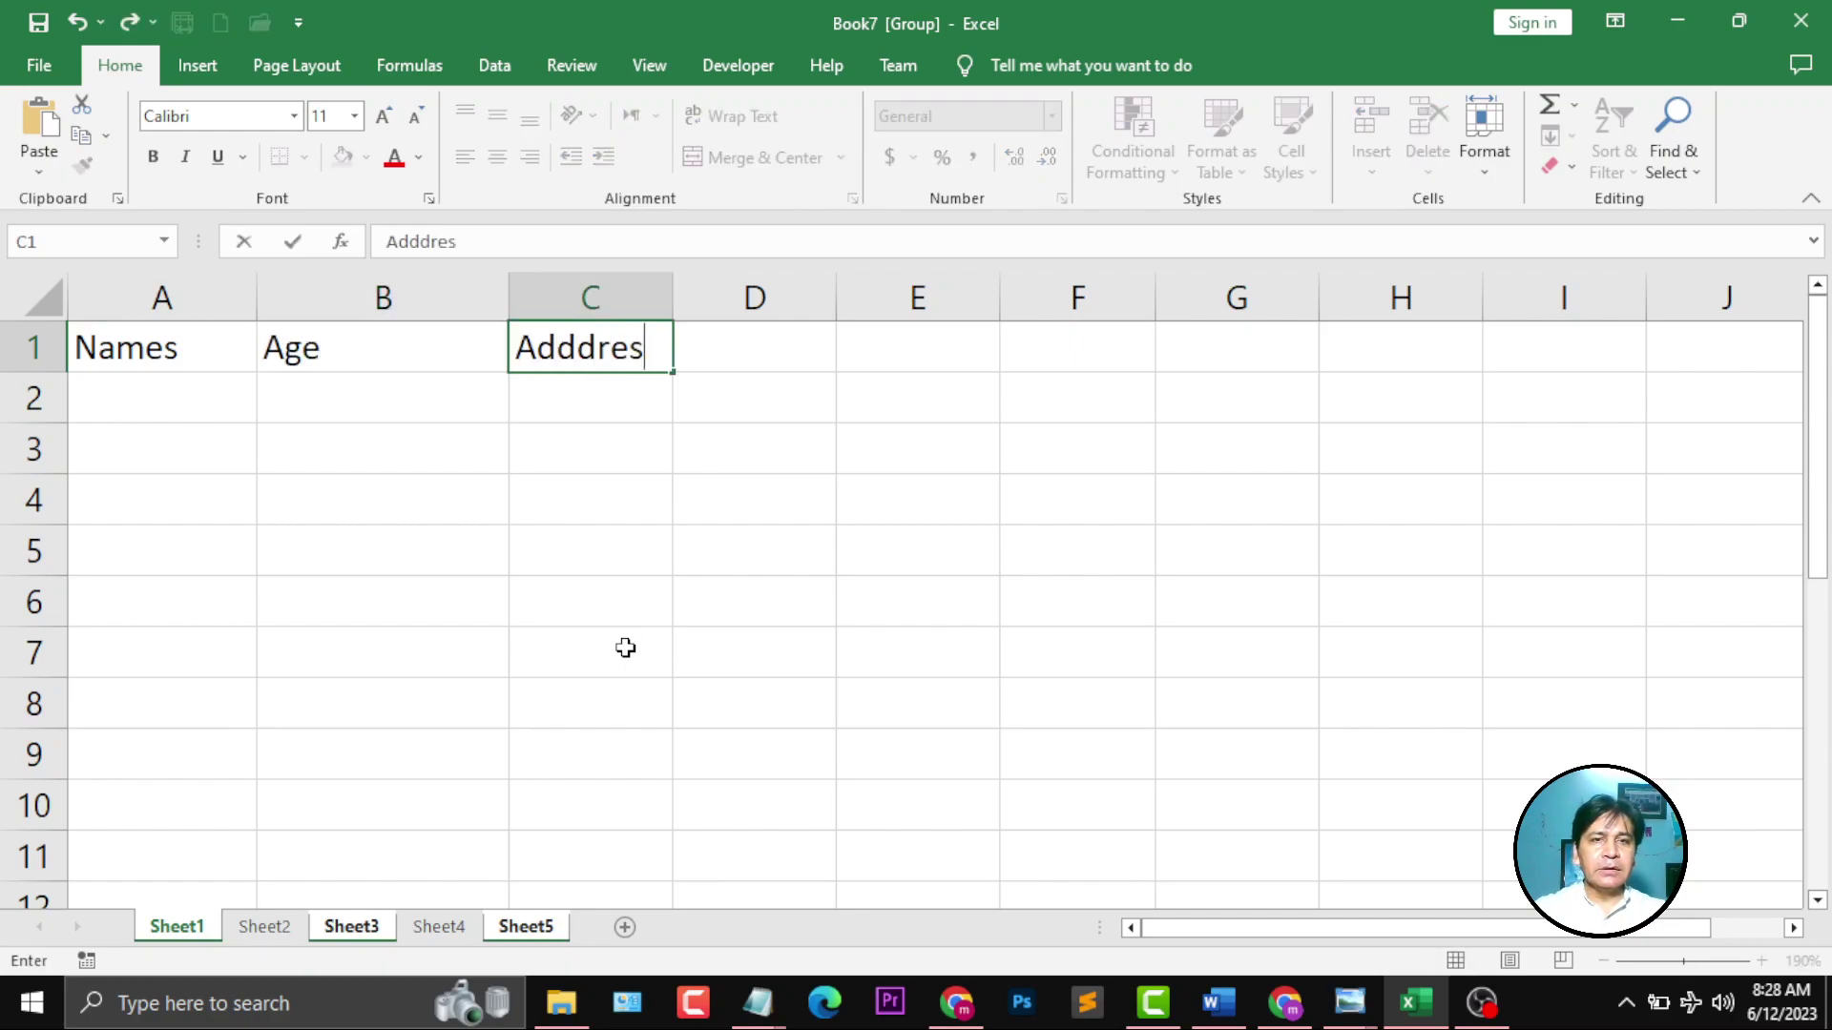
{"action": "type", "text": "s"}
{"action": "key", "text": "Tab"}
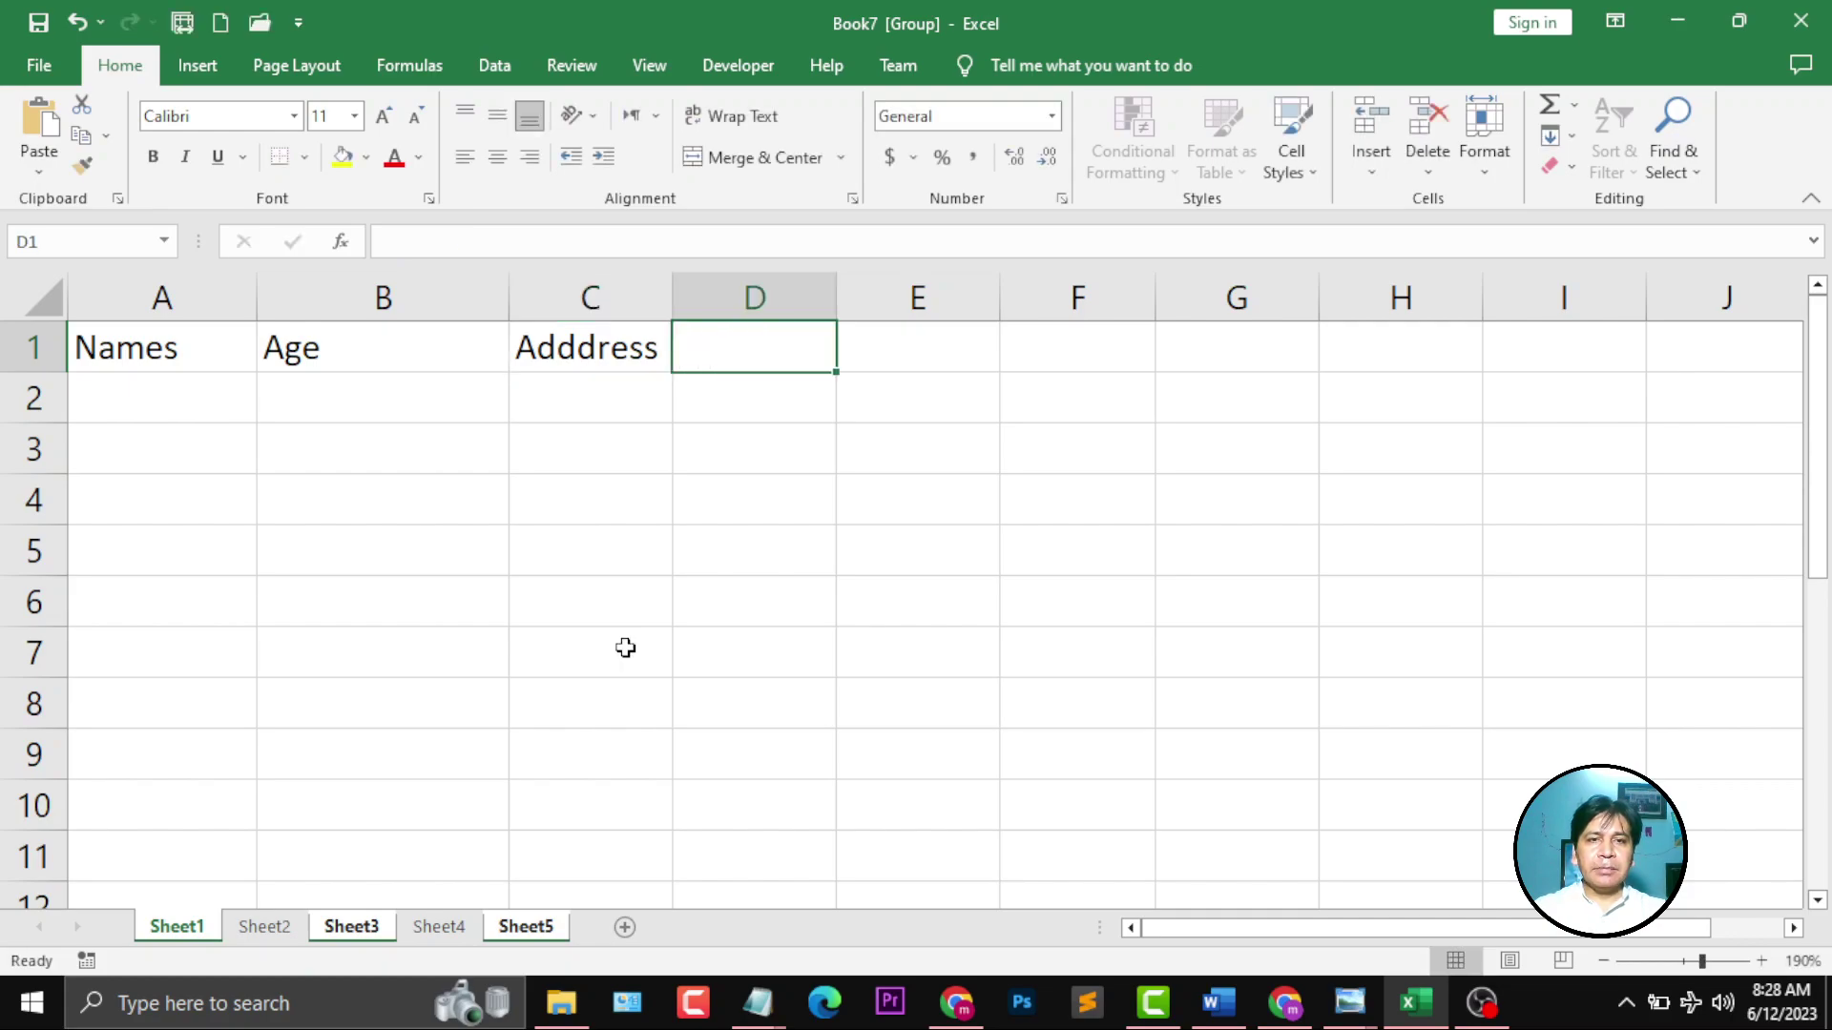
{"action": "type", "text": "MobileNo"}
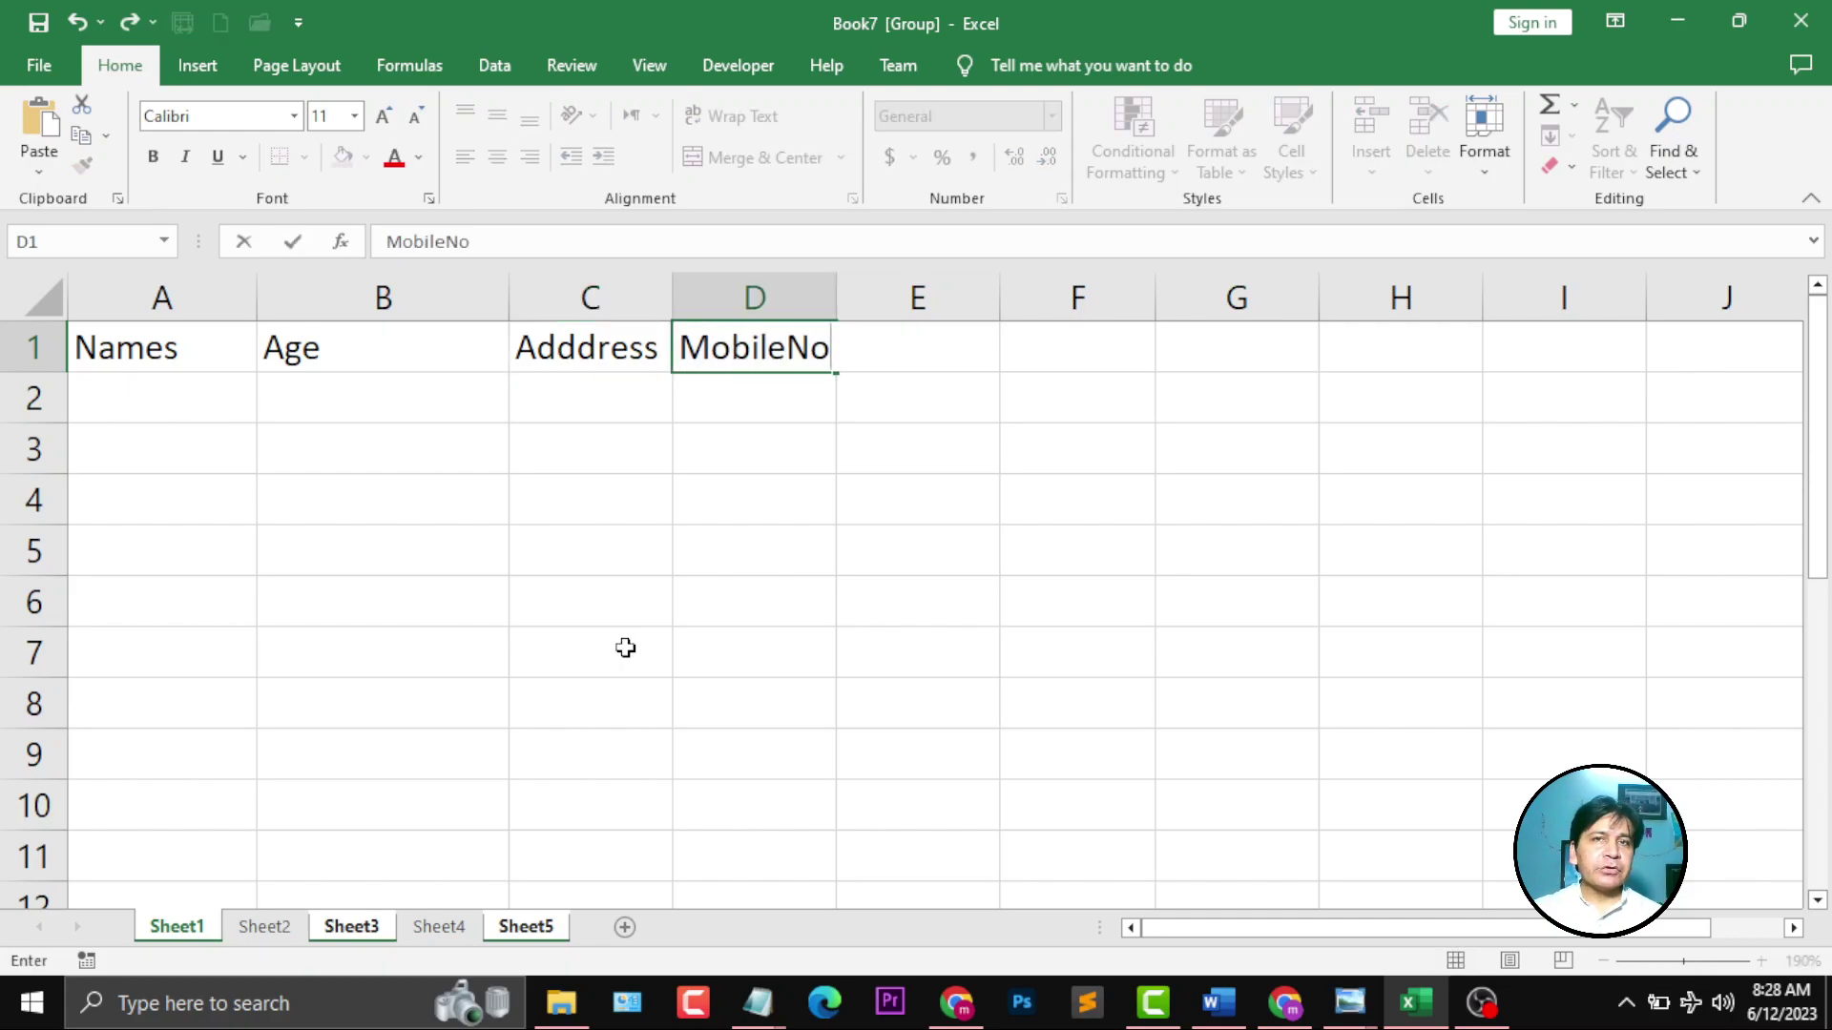
{"action": "key", "text": "Return"}
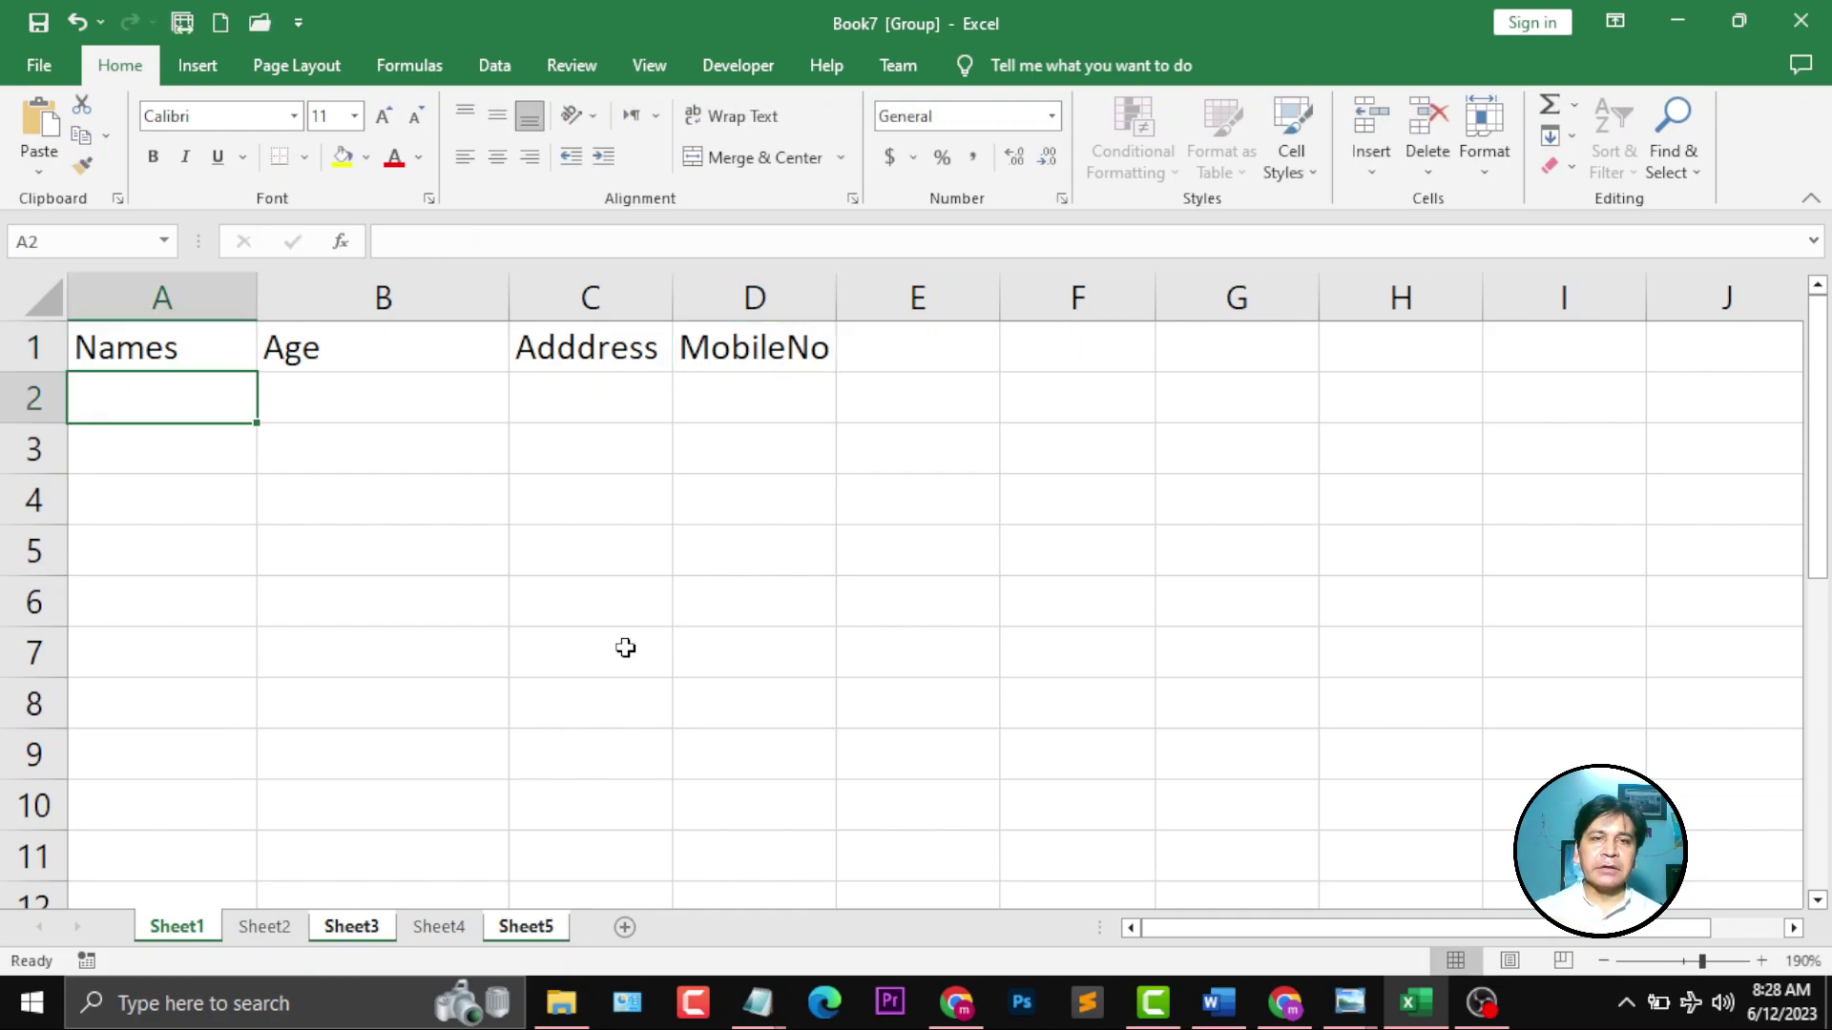
- Select header cells A1:D1 with Sheet3 and Sheet5 grouped alongside Sheet1
{"action": "left_click_drag", "start_coordinate": [176, 343], "coordinate": [760, 351]}
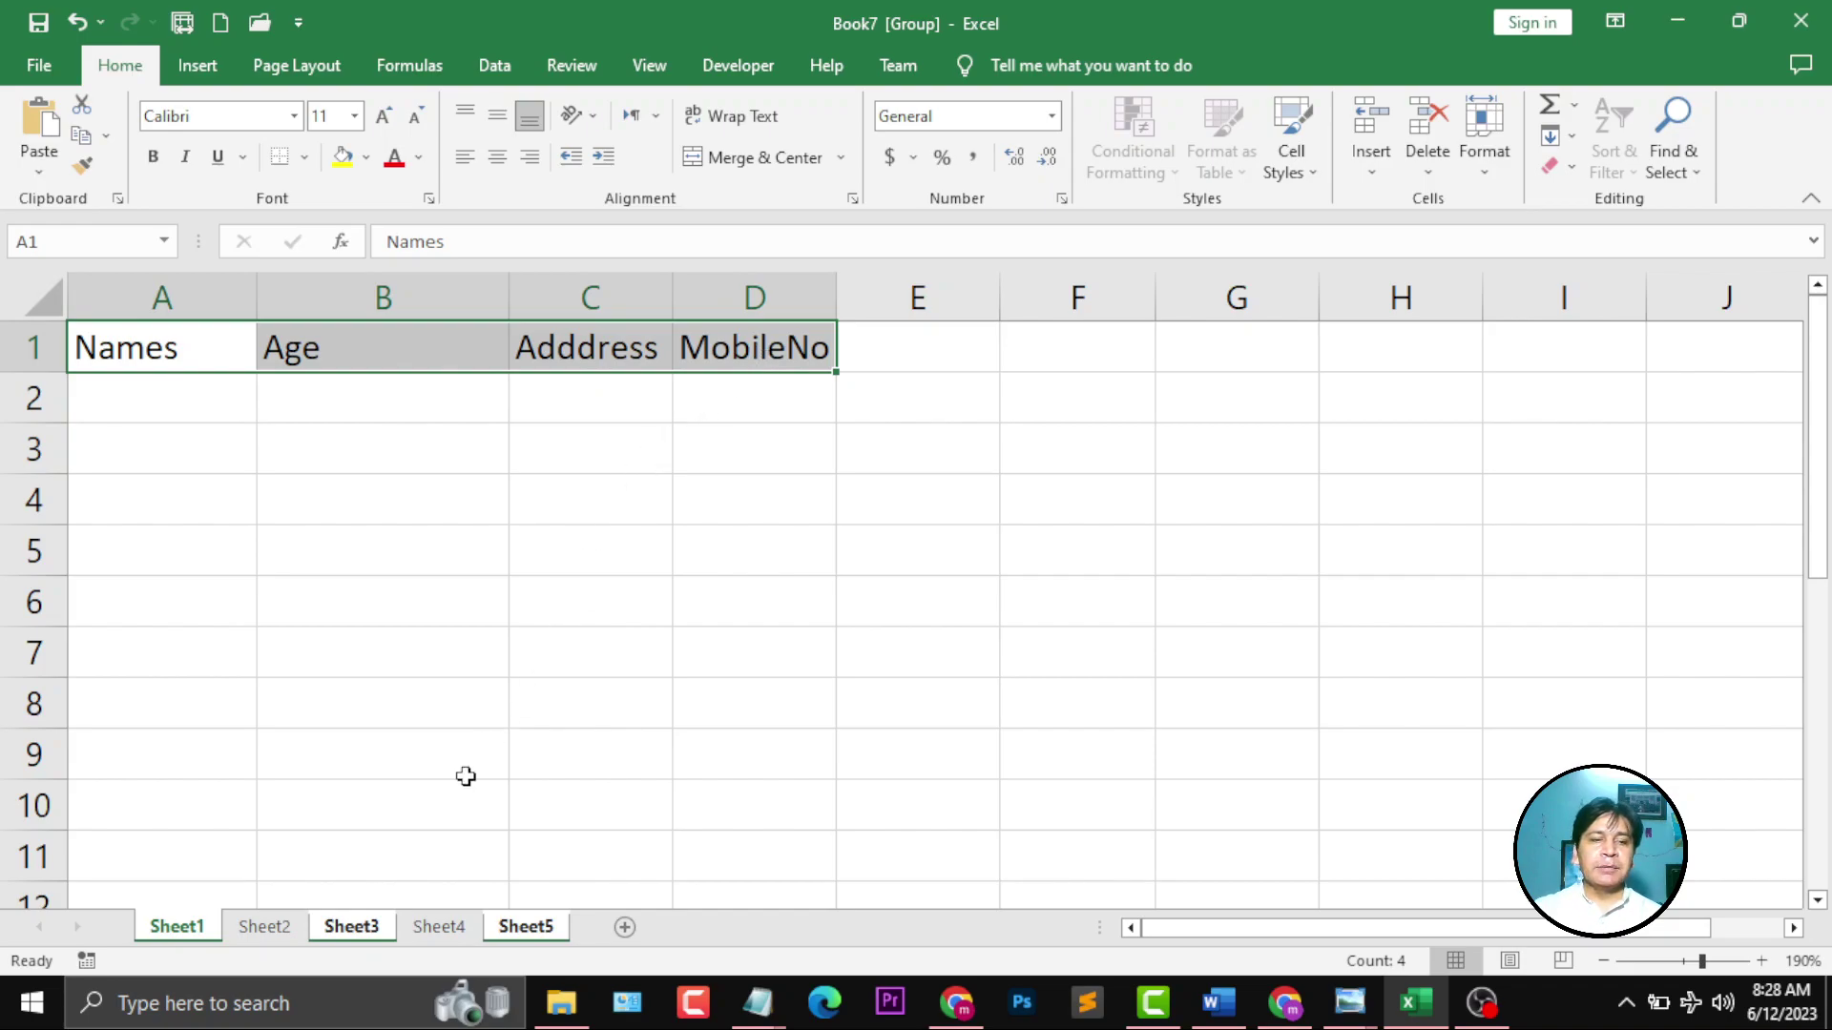
{"action": "scroll", "coordinate": [364, 937], "scroll_direction": "up", "scroll_amount": 5, "text": "ctrl"}
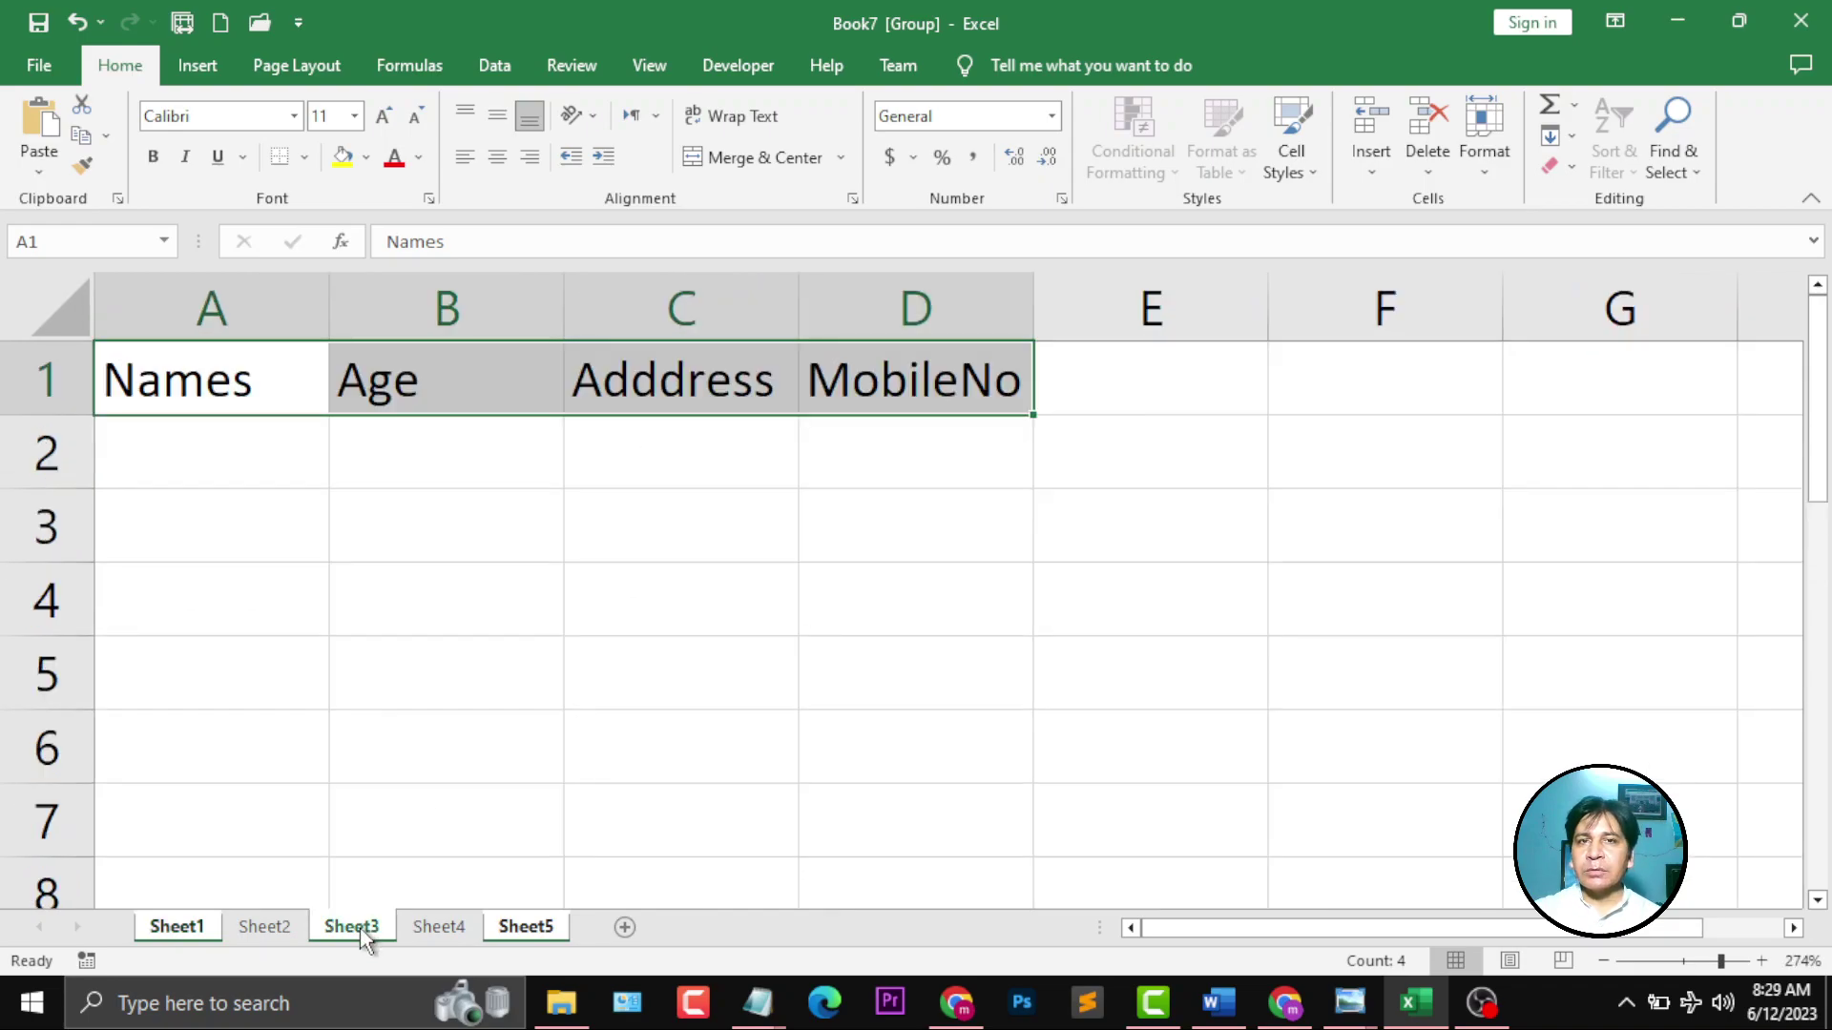
{"action": "left_click", "coordinate": [363, 937], "text": "ctrl"}
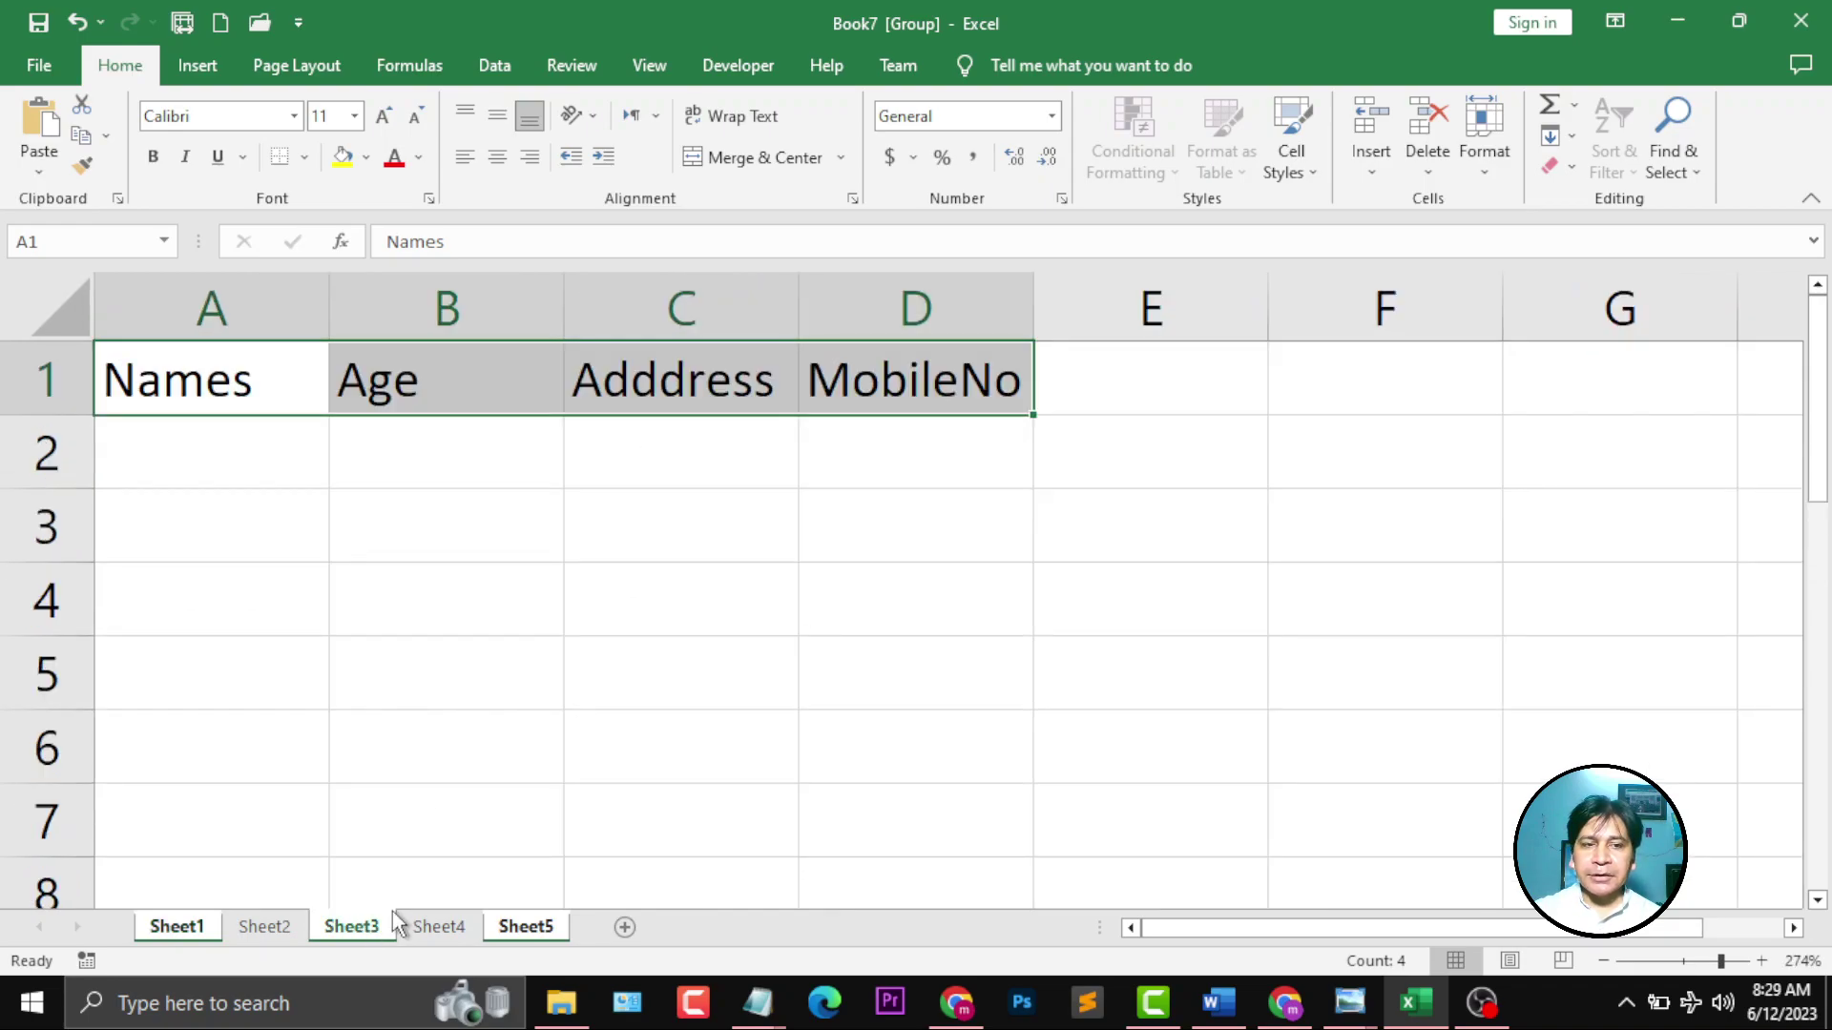
{"action": "left_click", "coordinate": [534, 938]}
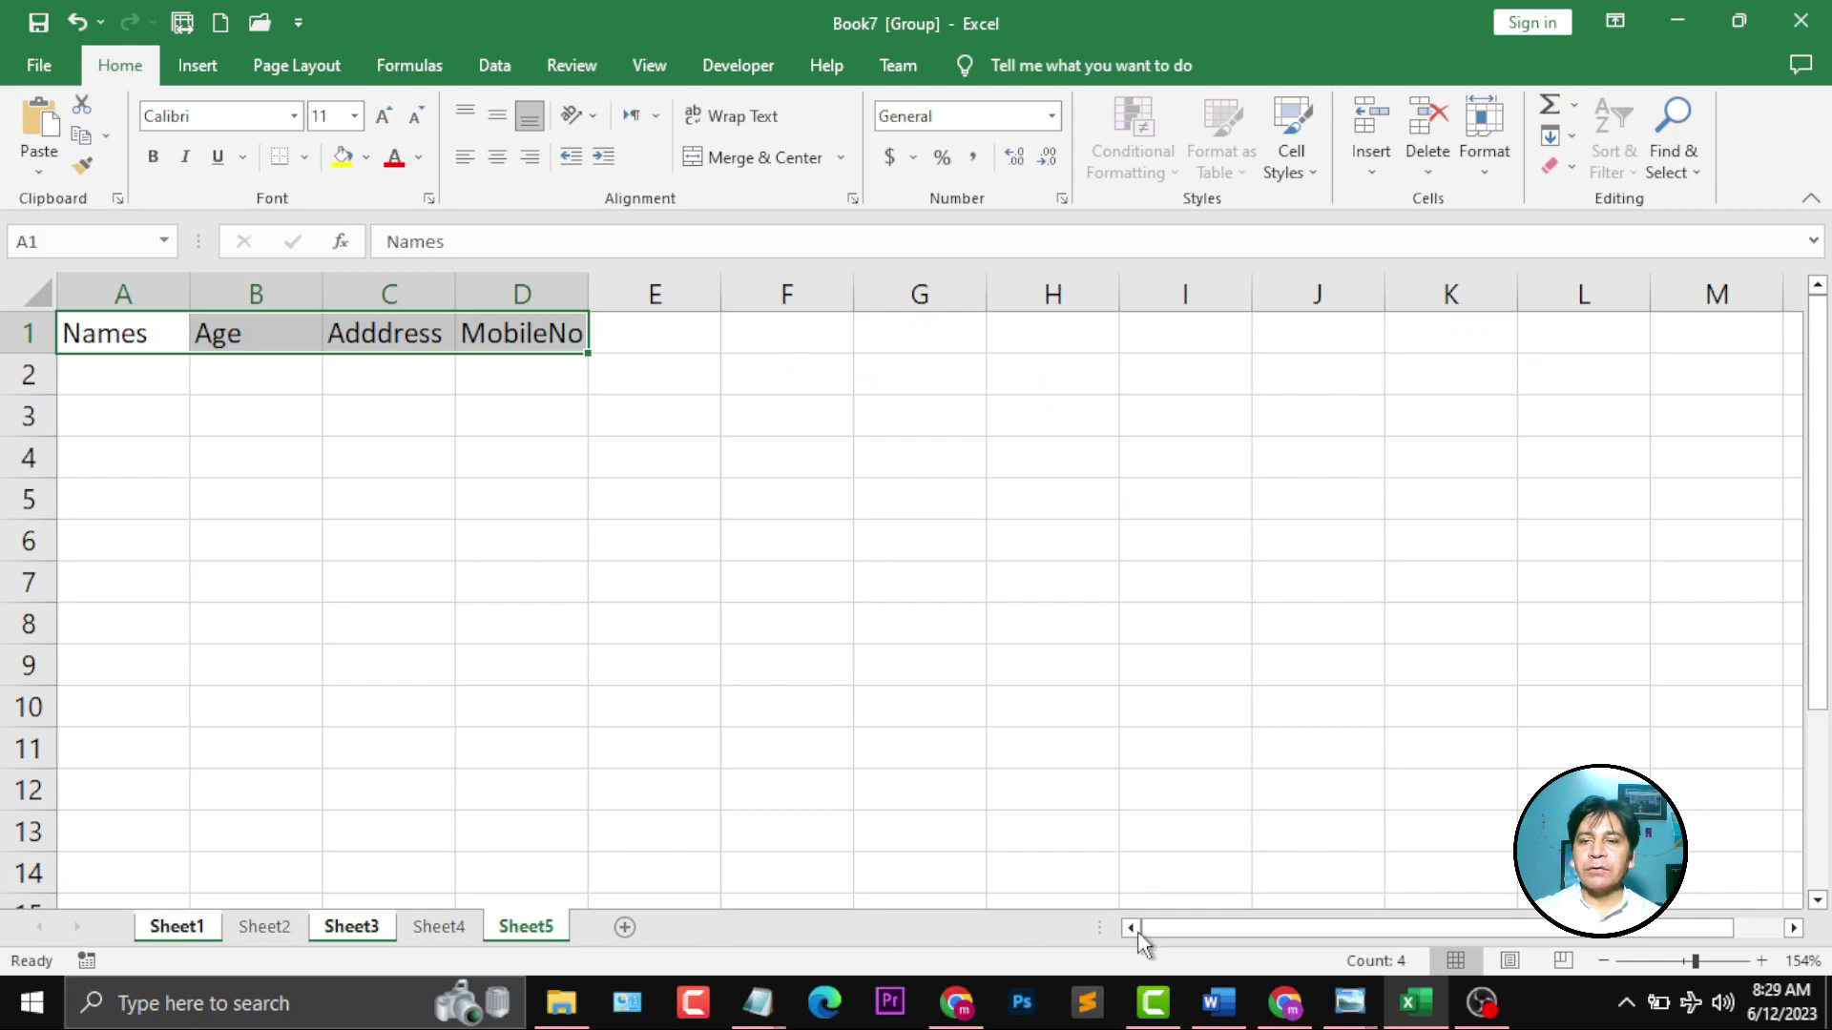
{"action": "left_click", "coordinate": [1708, 961]}
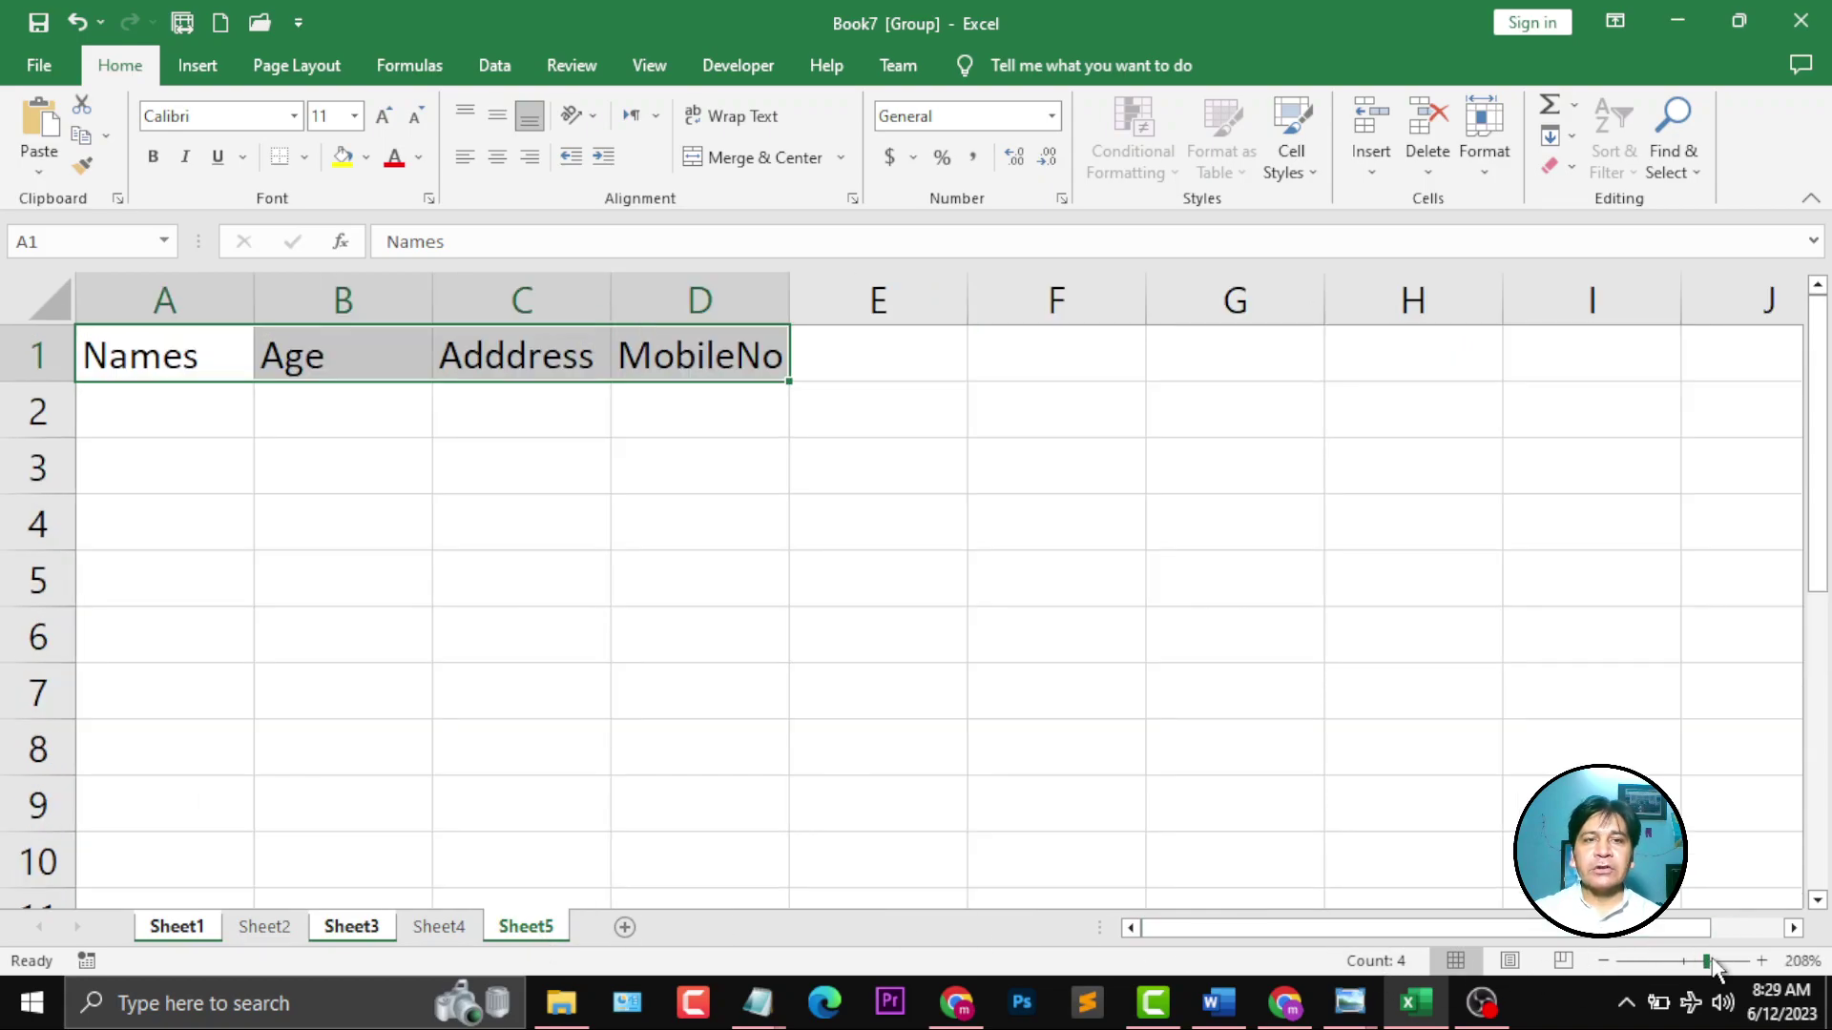
{"action": "left_click", "coordinate": [192, 933]}
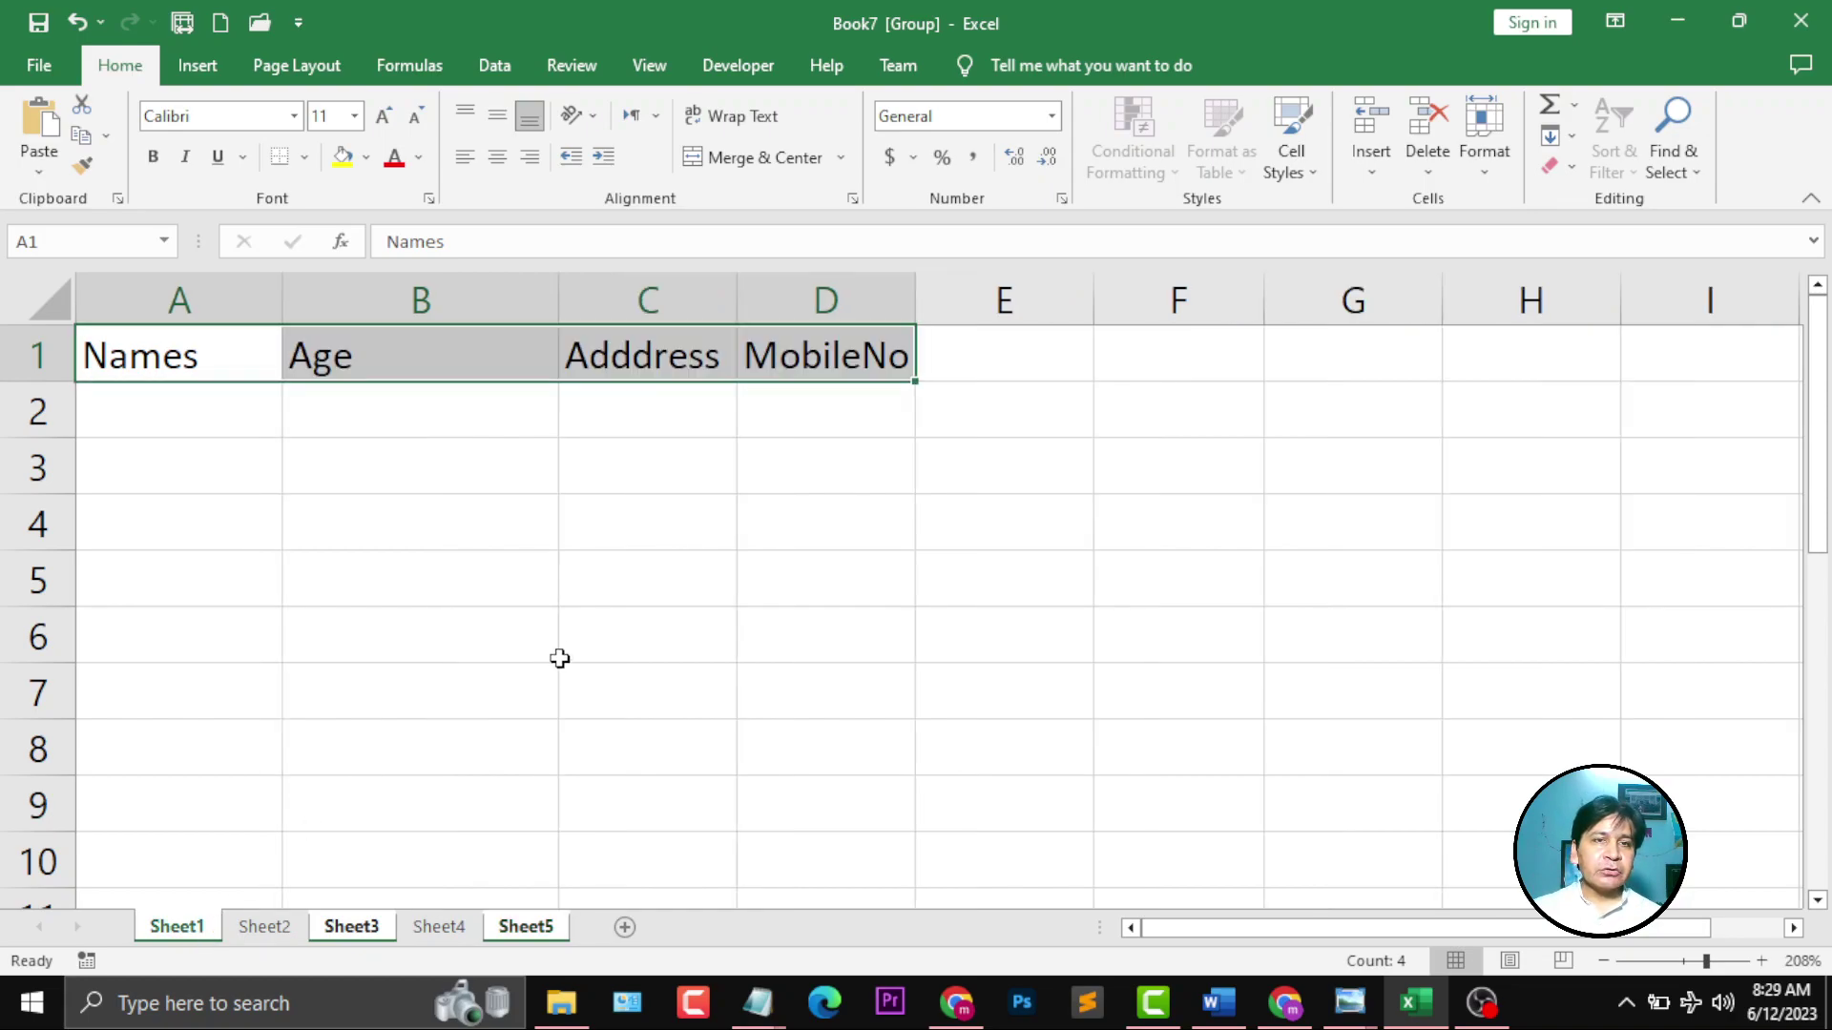
- Make A1:D1 bold, centered and yellow-filled, then verify it on Sheet3 and Sheet5
{"action": "left_click", "coordinate": [151, 160]}
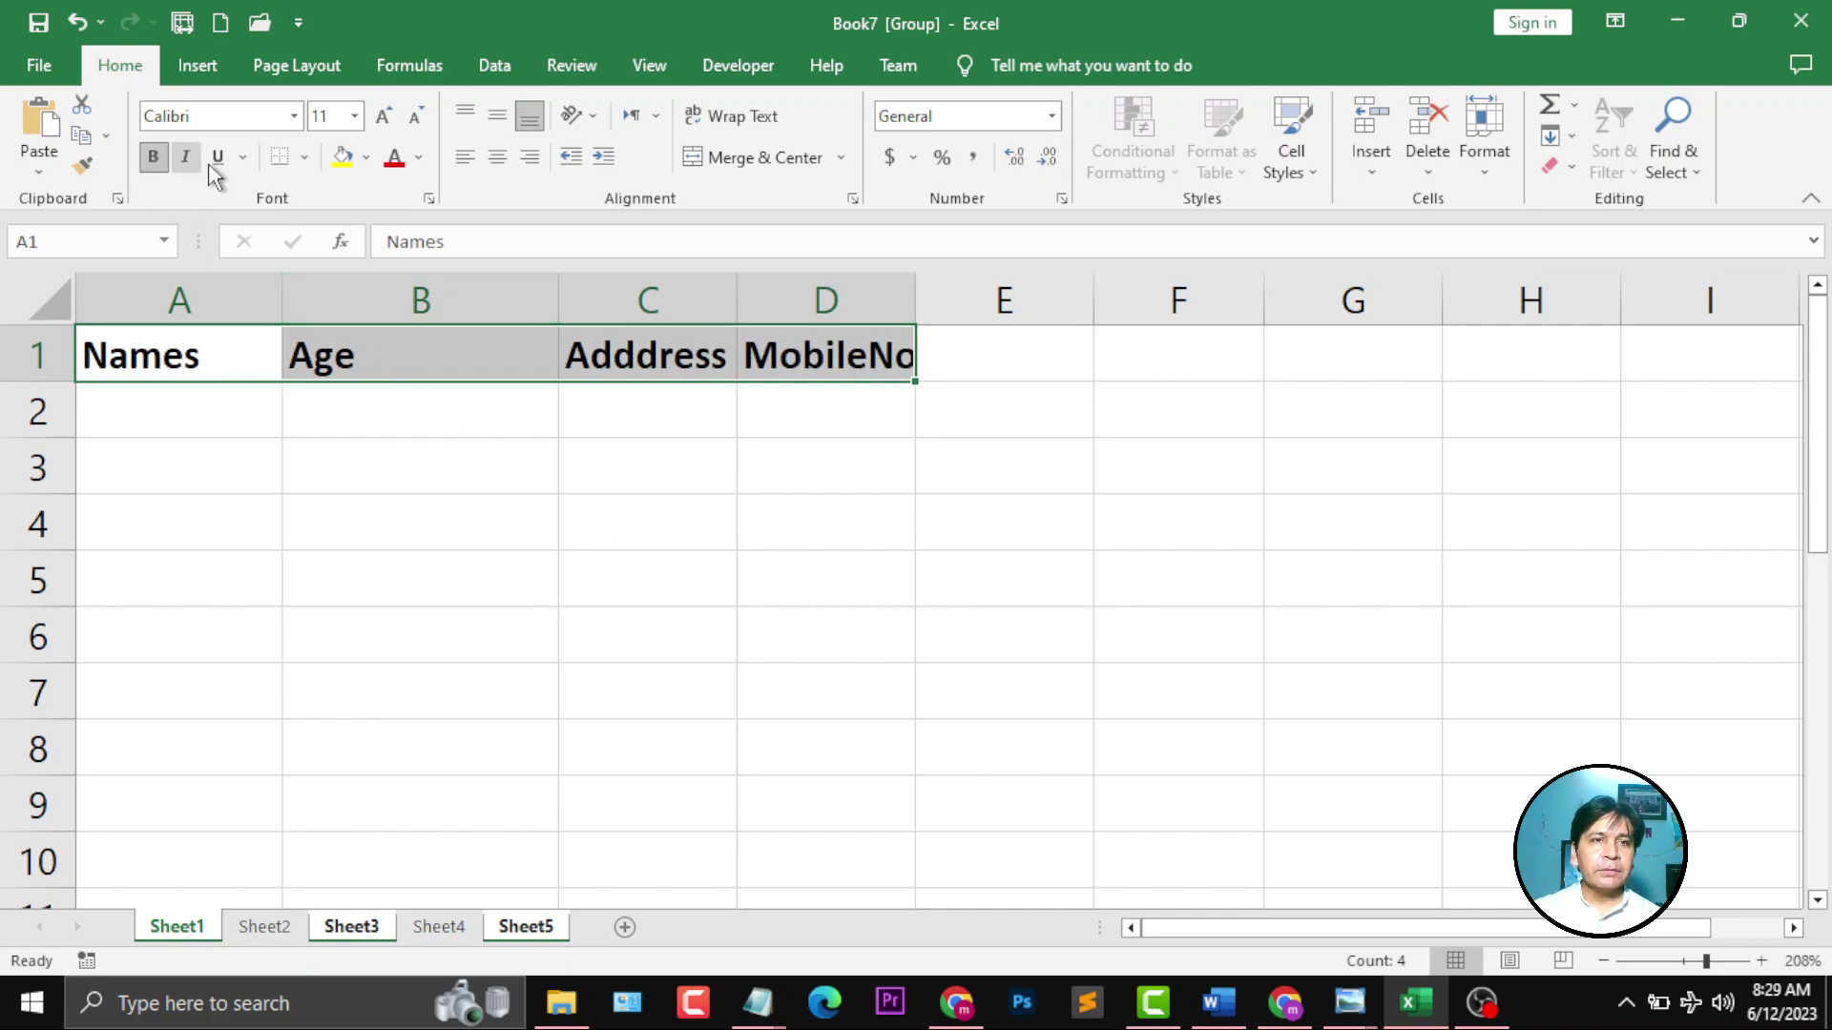
{"action": "left_click", "coordinate": [496, 157]}
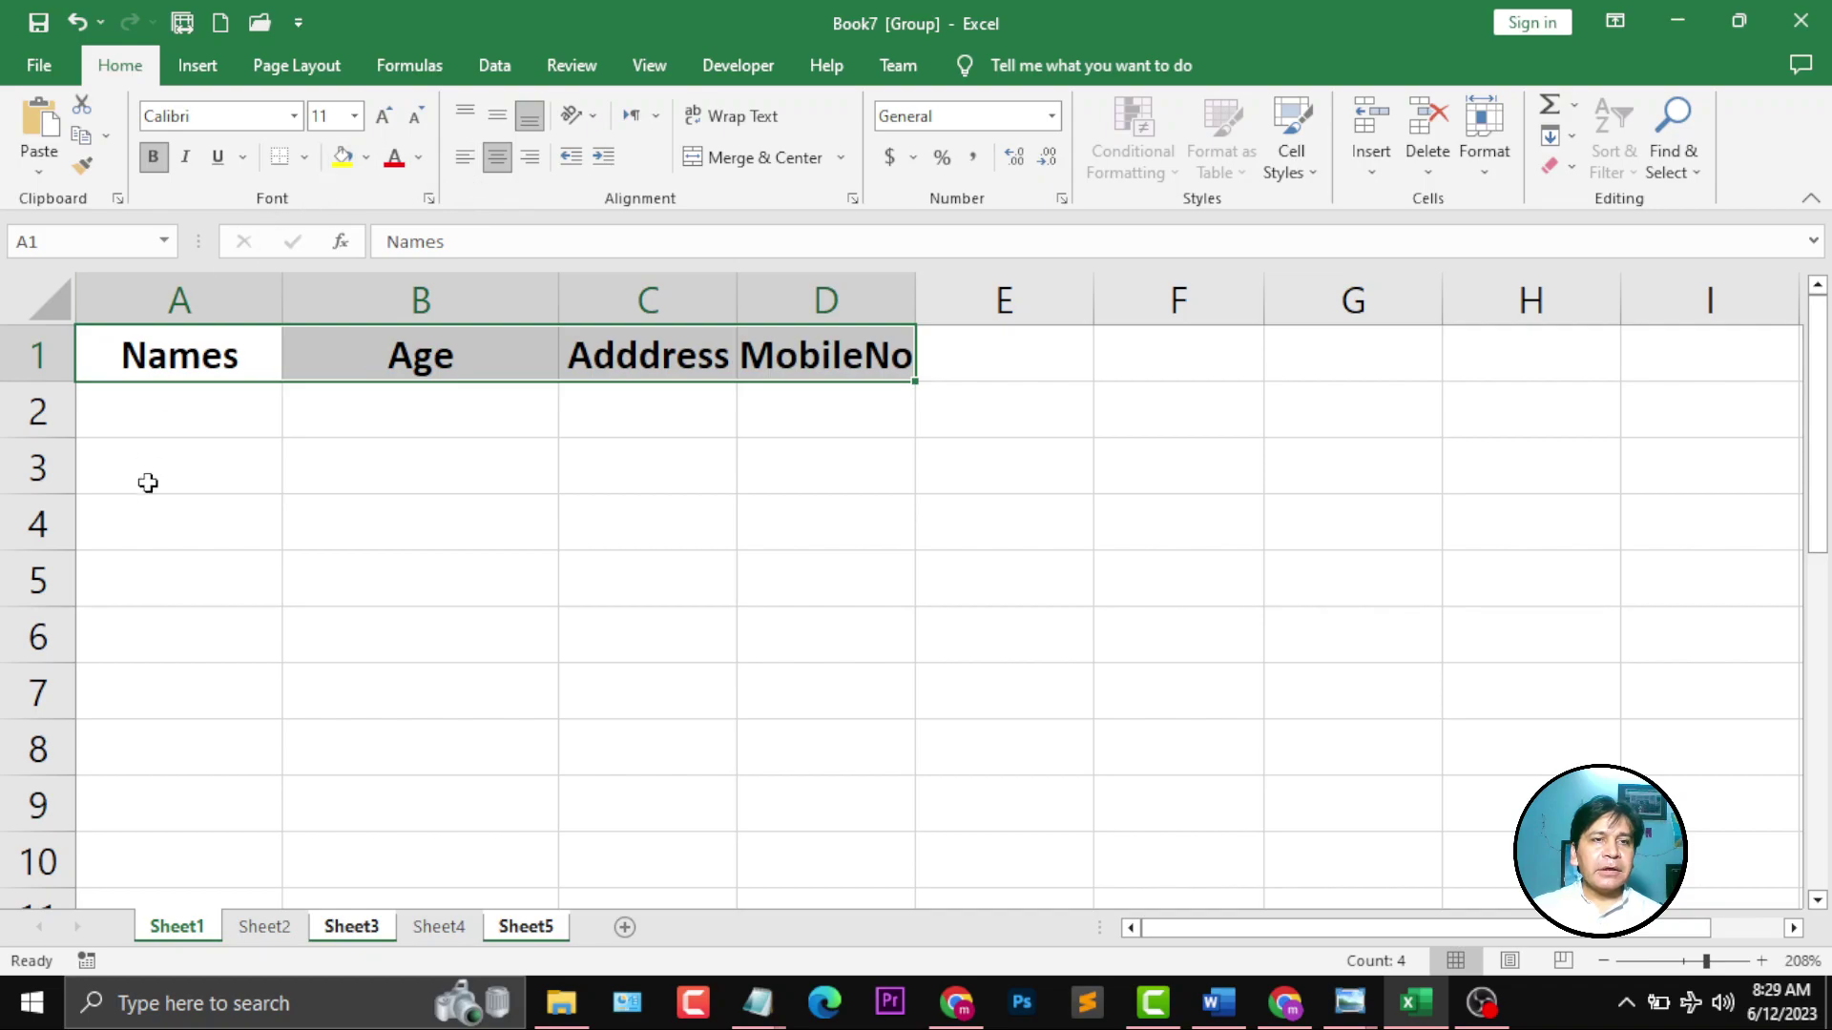
{"action": "left_click", "coordinate": [336, 153]}
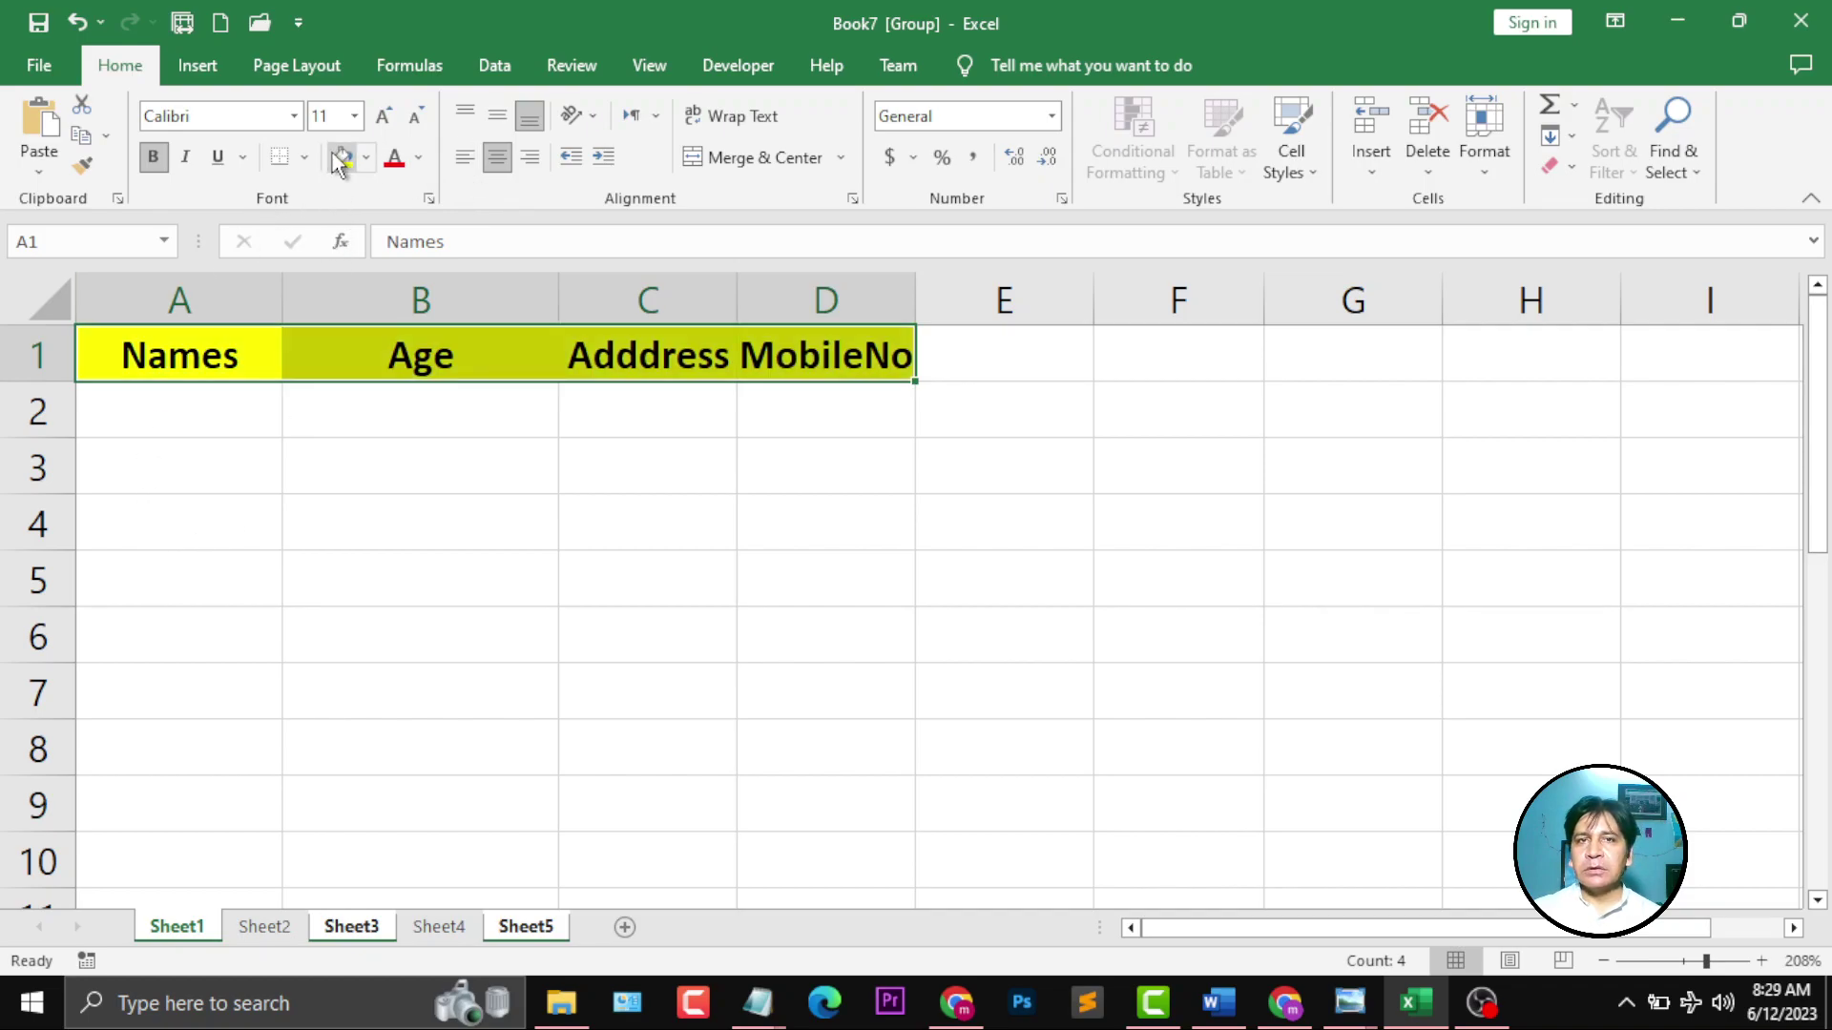
{"action": "left_click", "coordinate": [359, 932]}
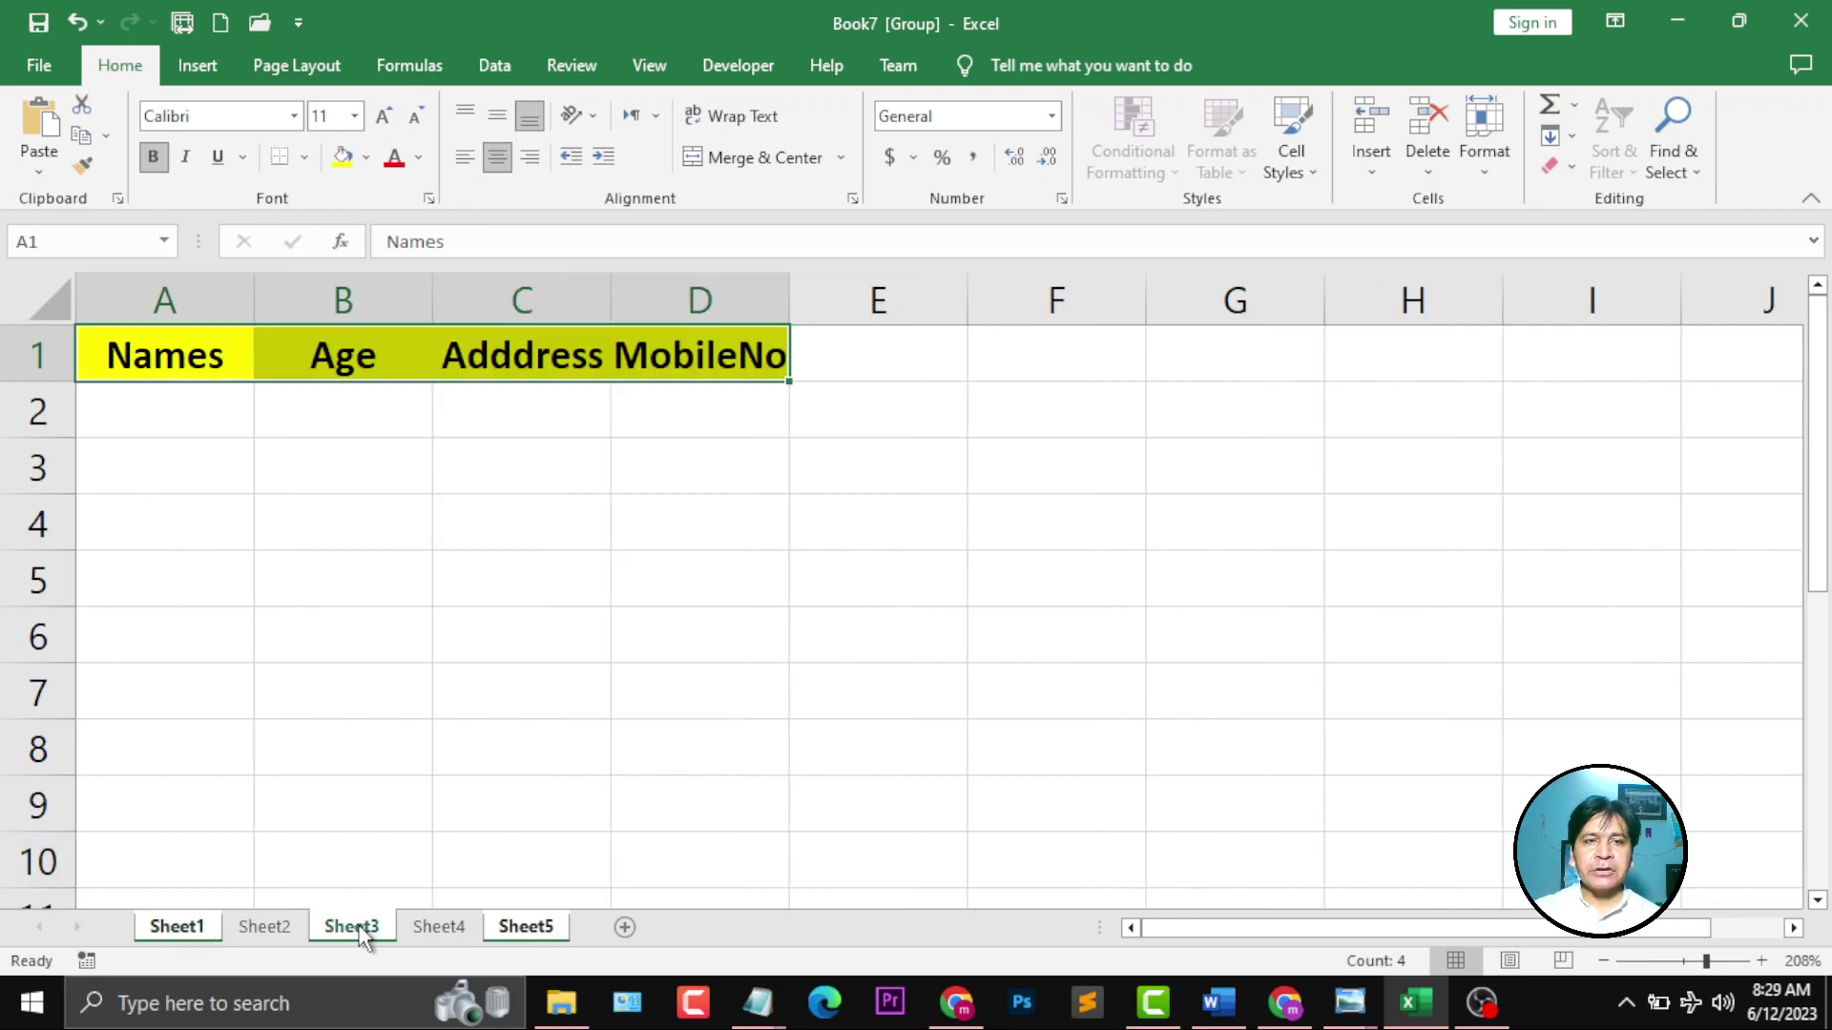
{"action": "left_click", "coordinate": [527, 926]}
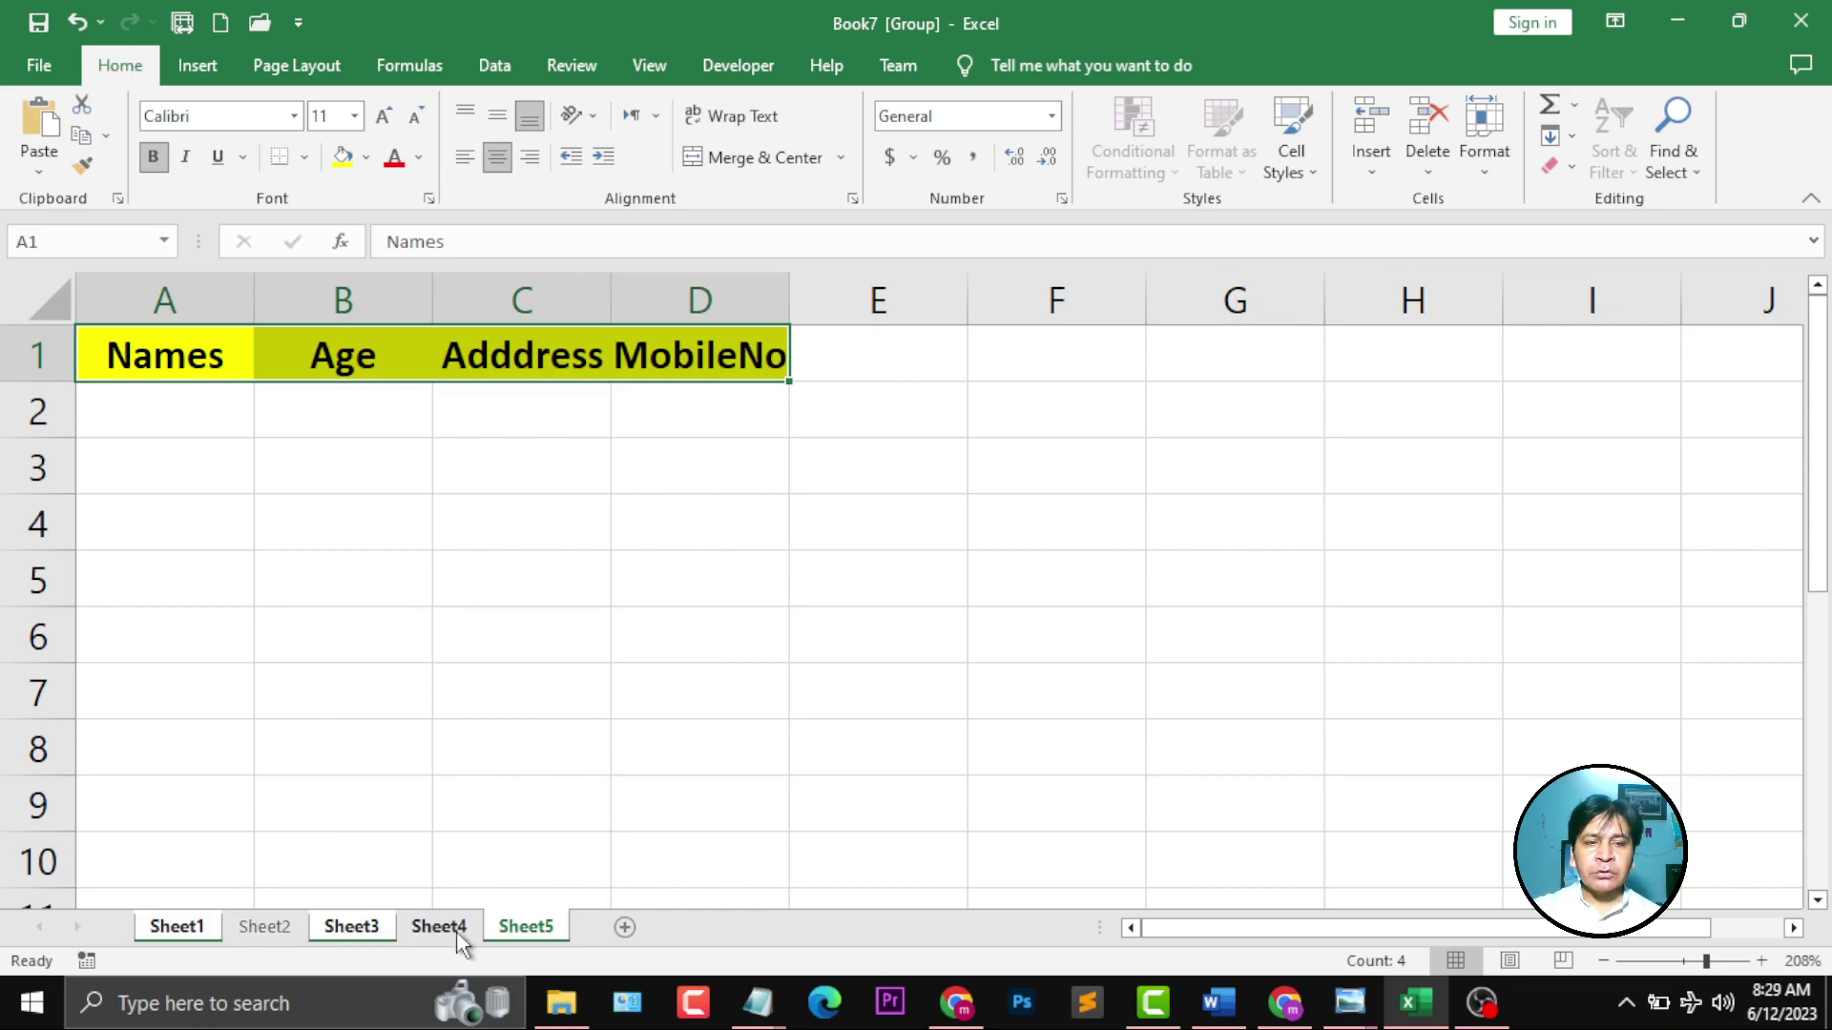
- Ungroup via Sheet2, select B5 on Sheet1, and Shift-group all five sheets
{"action": "left_click", "coordinate": [264, 928]}
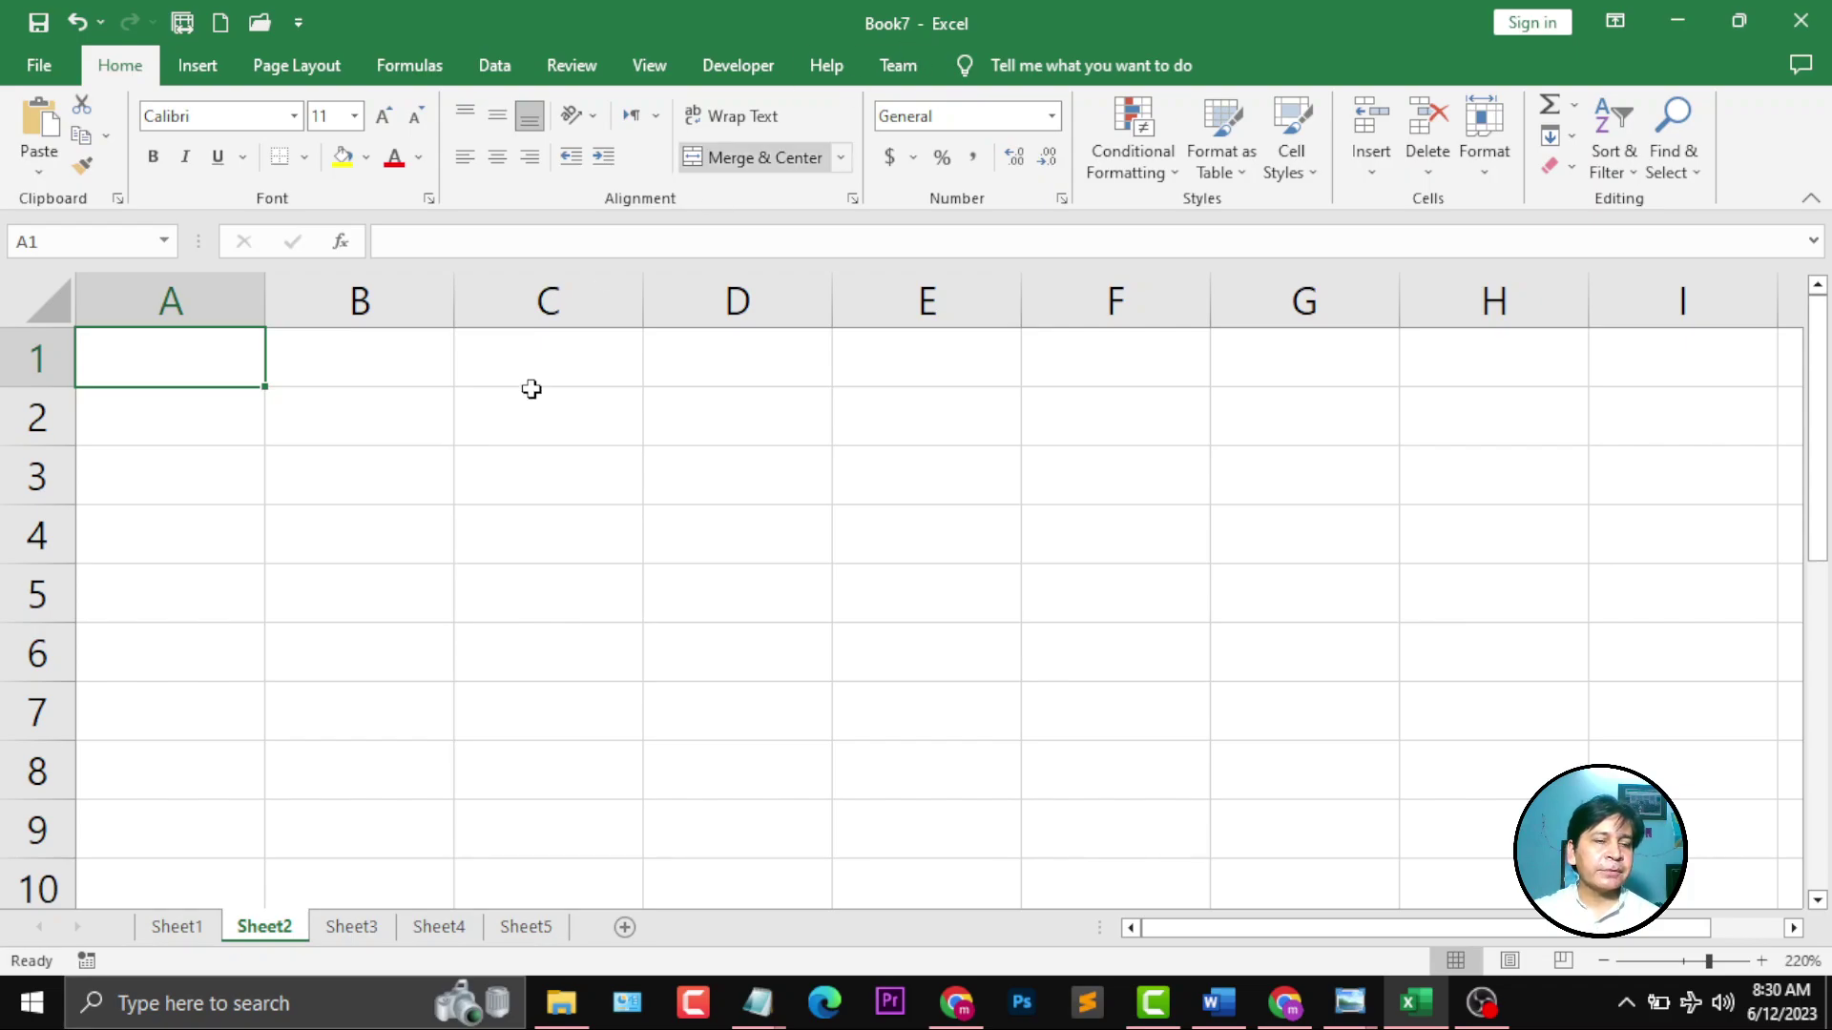
{"action": "left_click", "coordinate": [177, 929]}
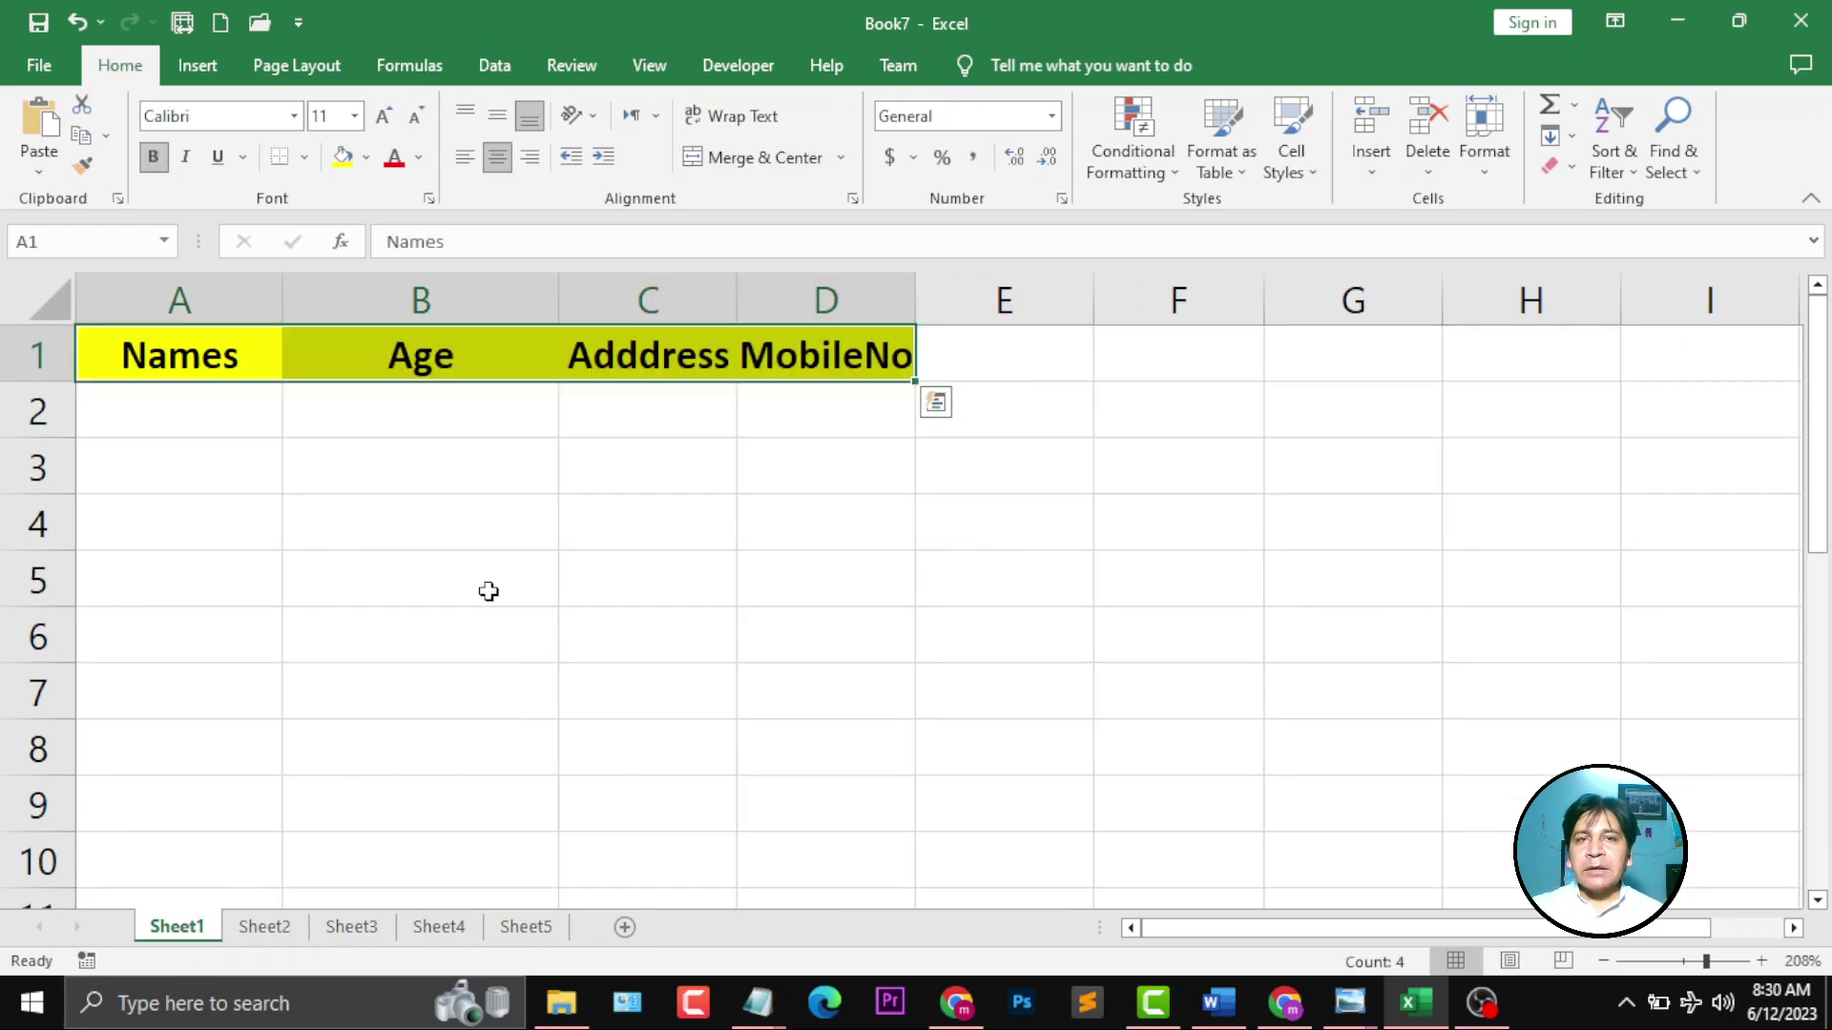
{"action": "left_click", "coordinate": [488, 593]}
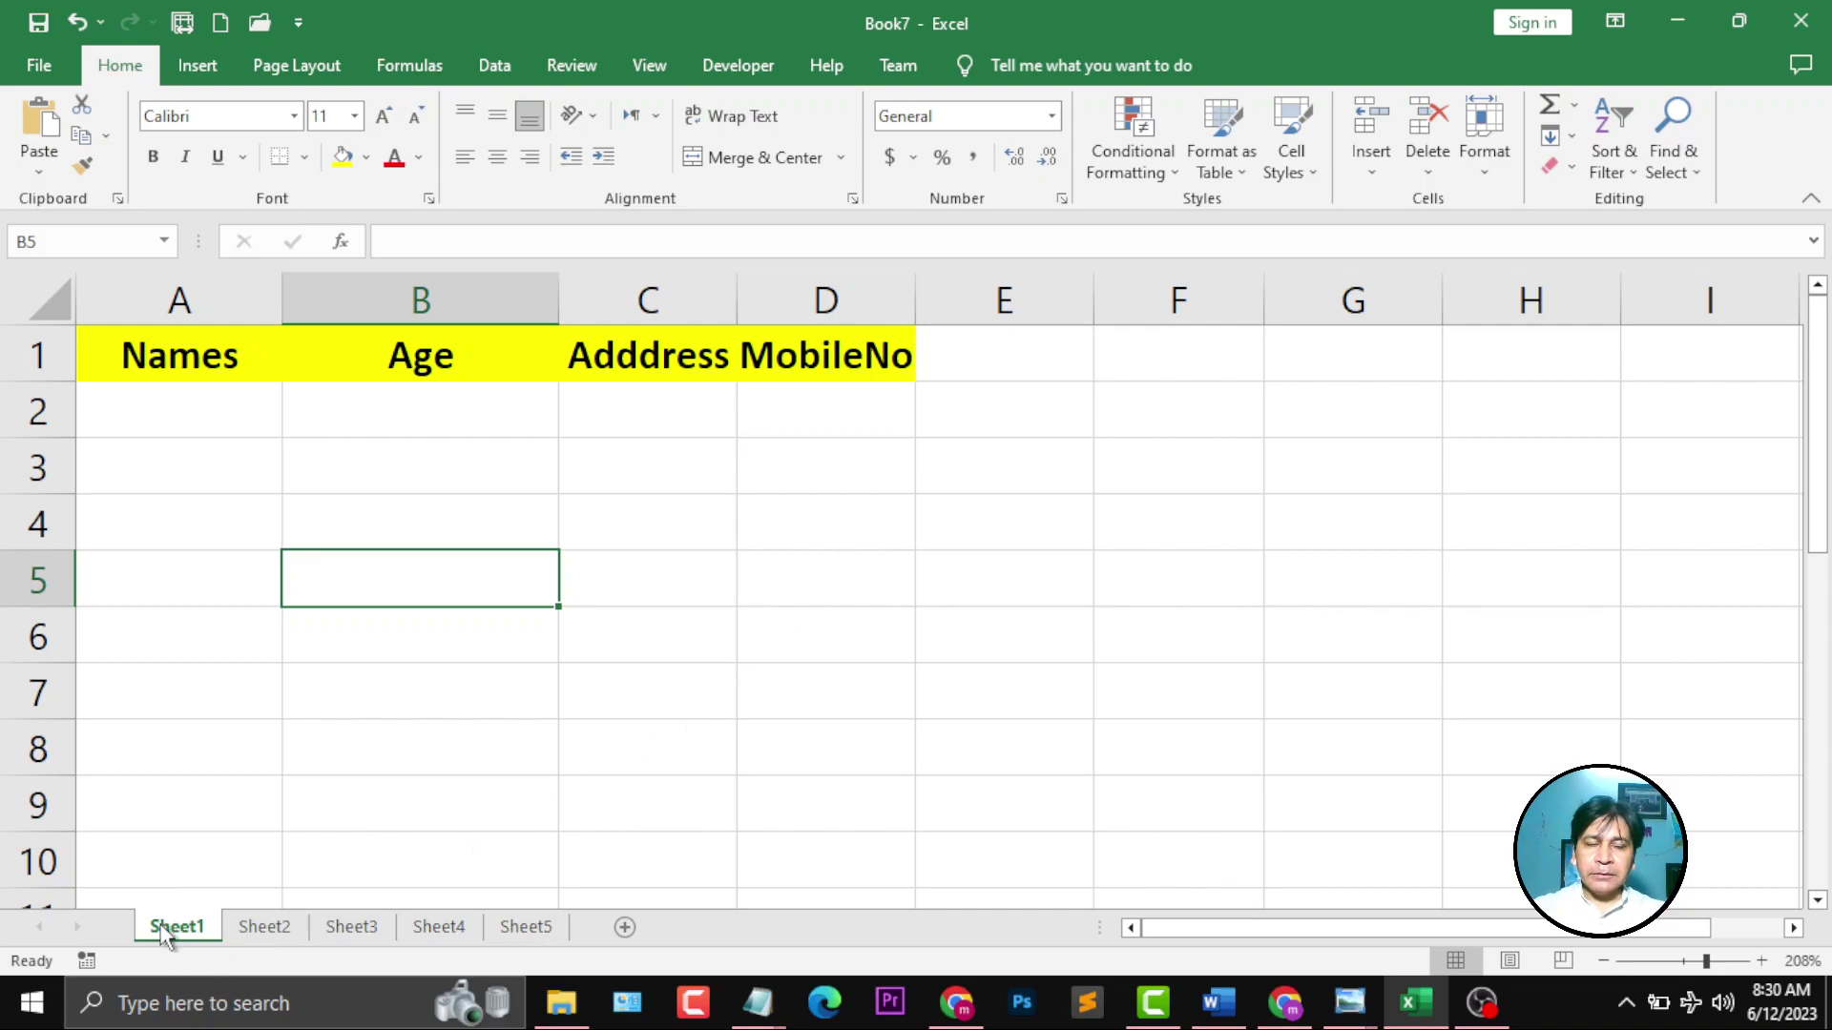
{"action": "left_click", "coordinate": [528, 928], "text": "shift"}
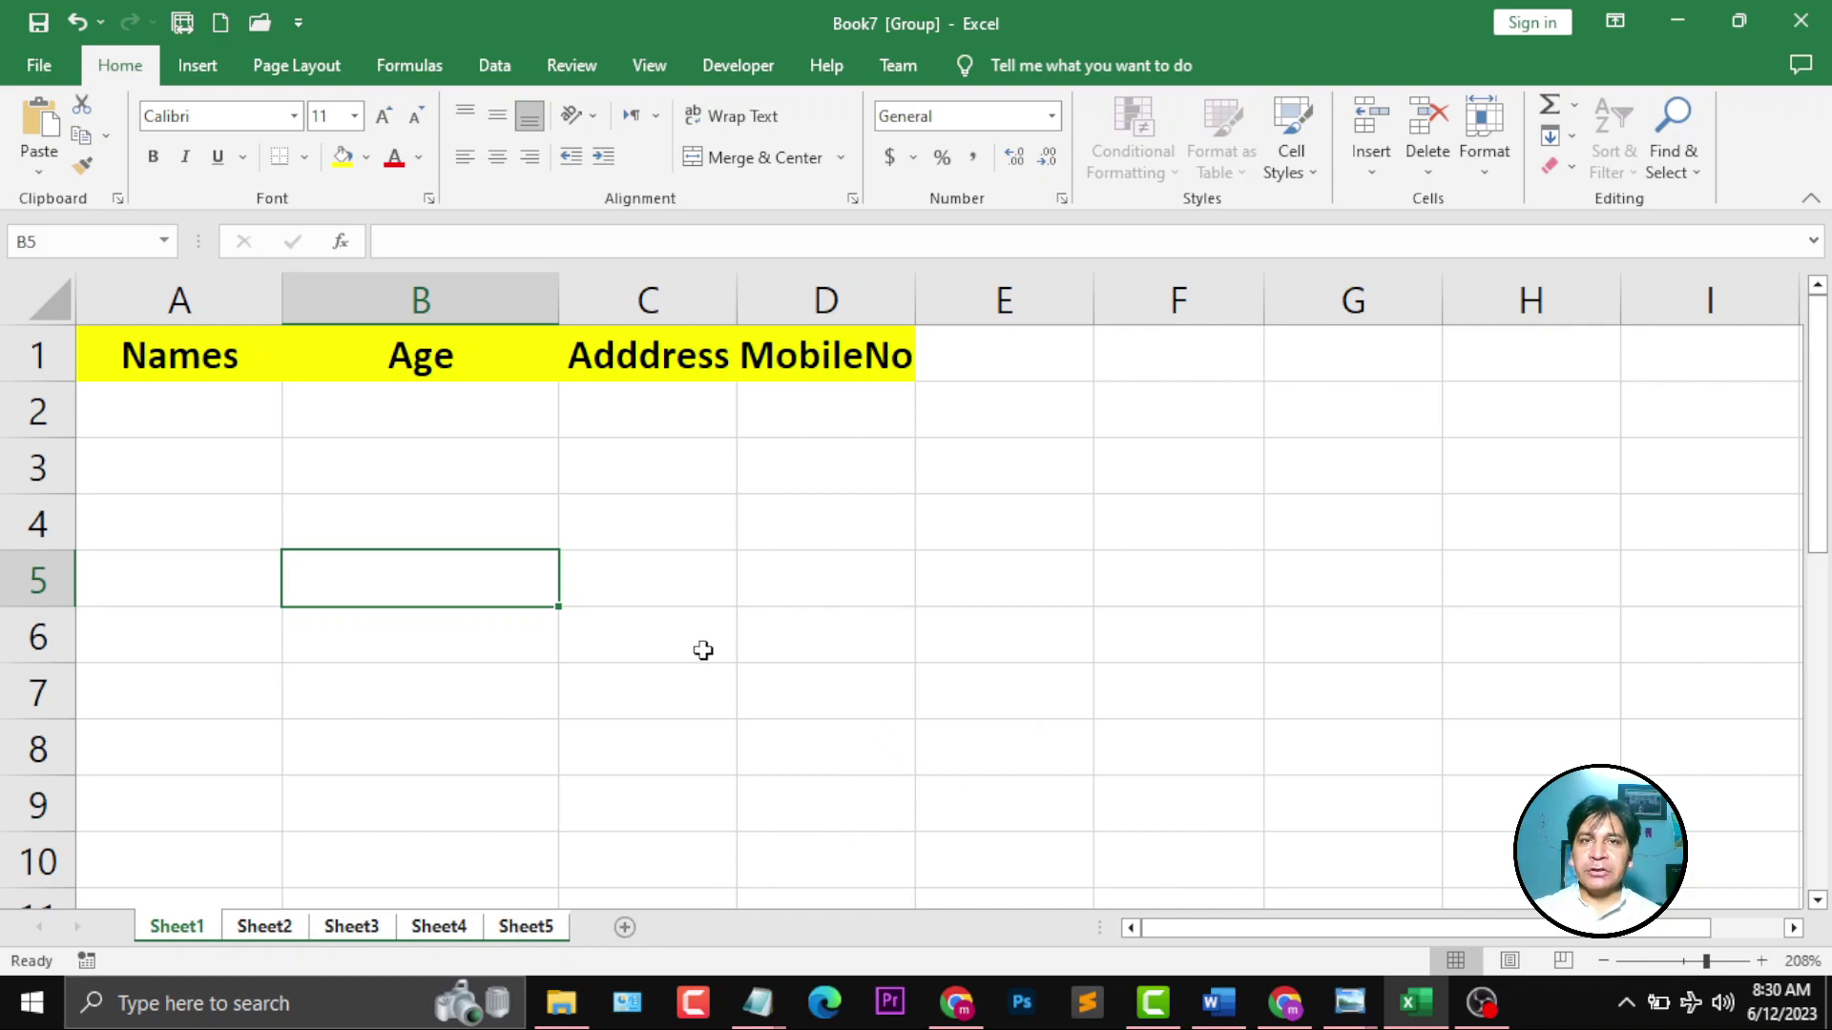
- Enter 1, 2, 3, 4 into B5:B8 on all grouped sheets and select that range
{"action": "type", "text": "1 2 3"}
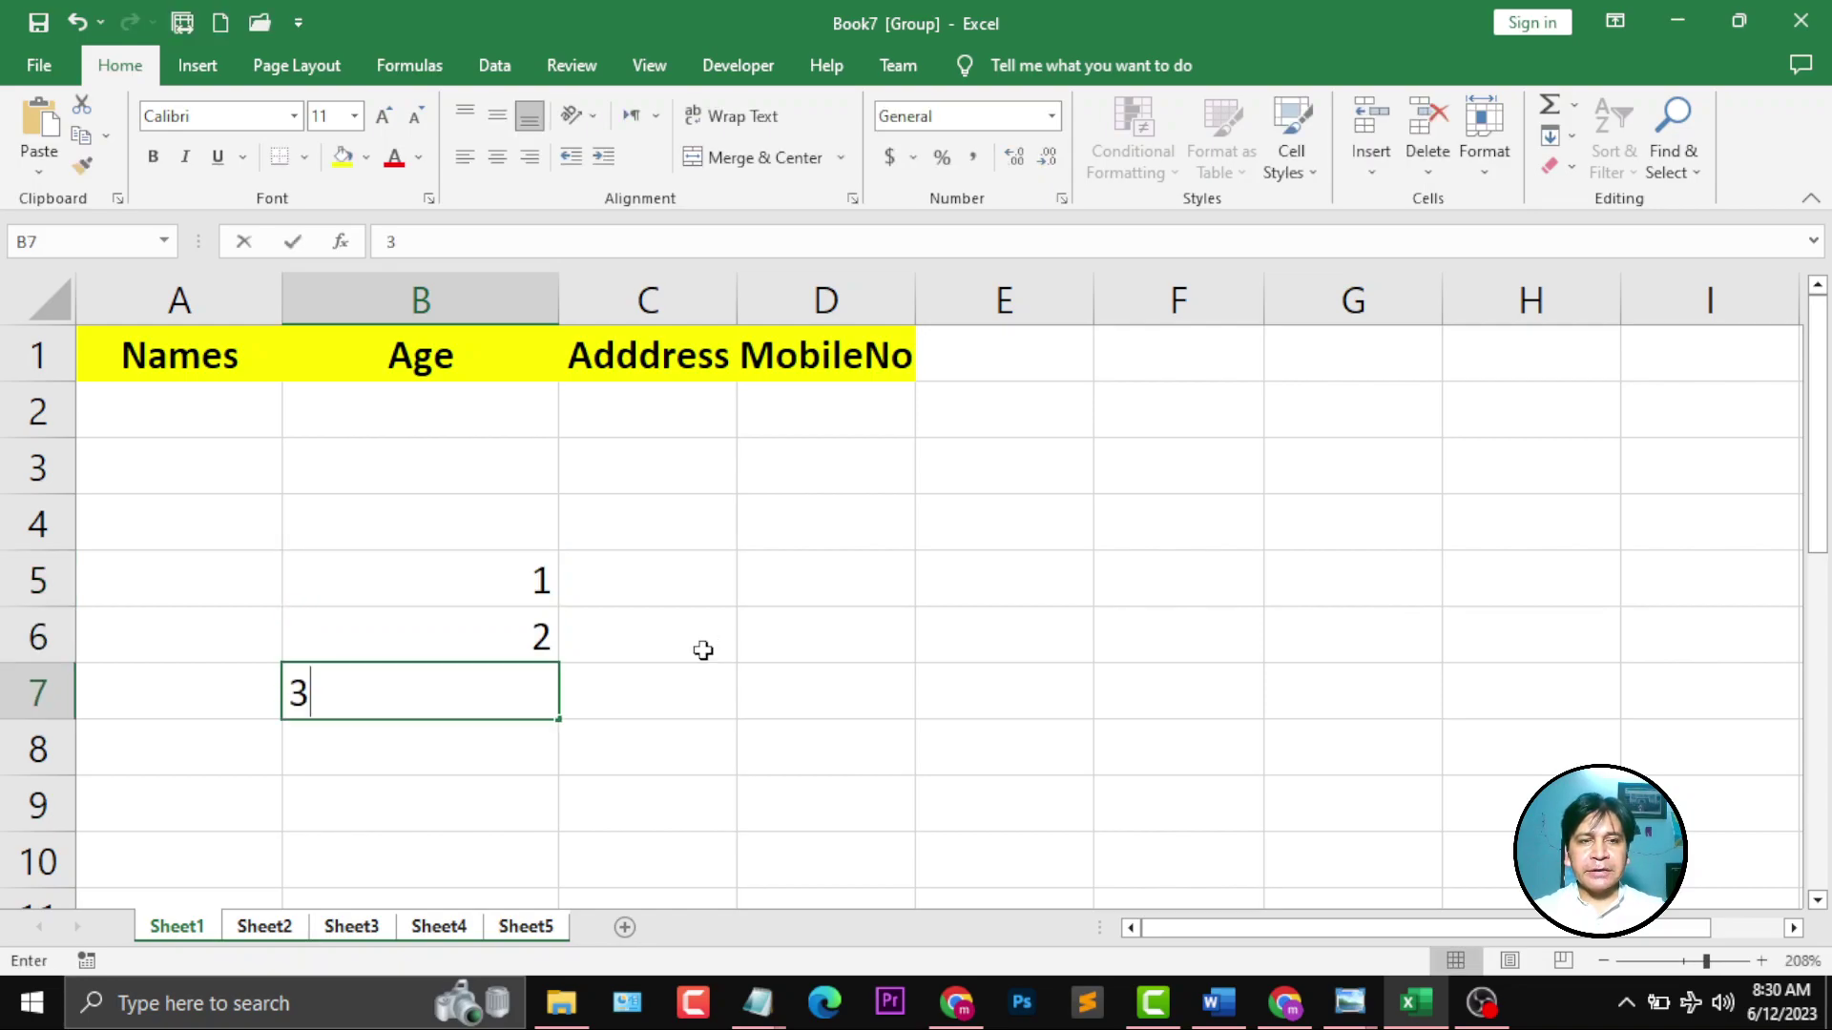
{"action": "type", "text": " 4"}
{"action": "key", "text": "Return"}
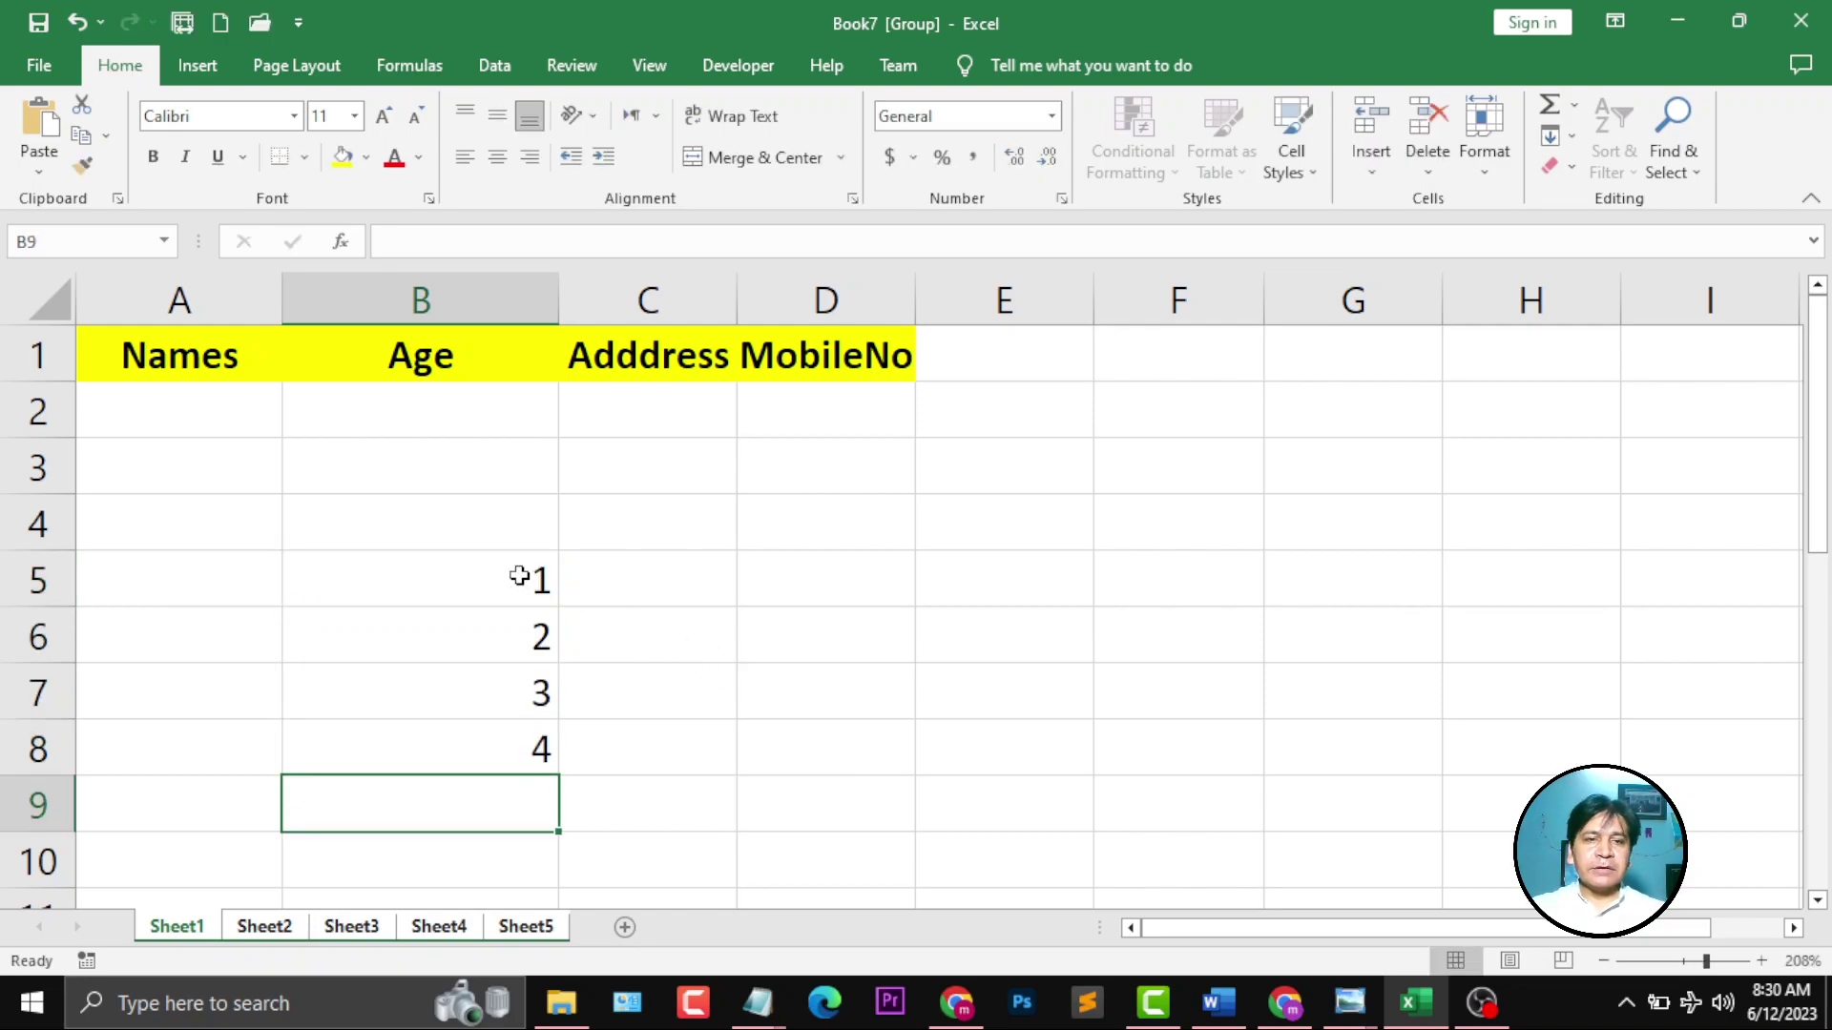
{"action": "left_click_drag", "start_coordinate": [520, 577], "coordinate": [513, 734]}
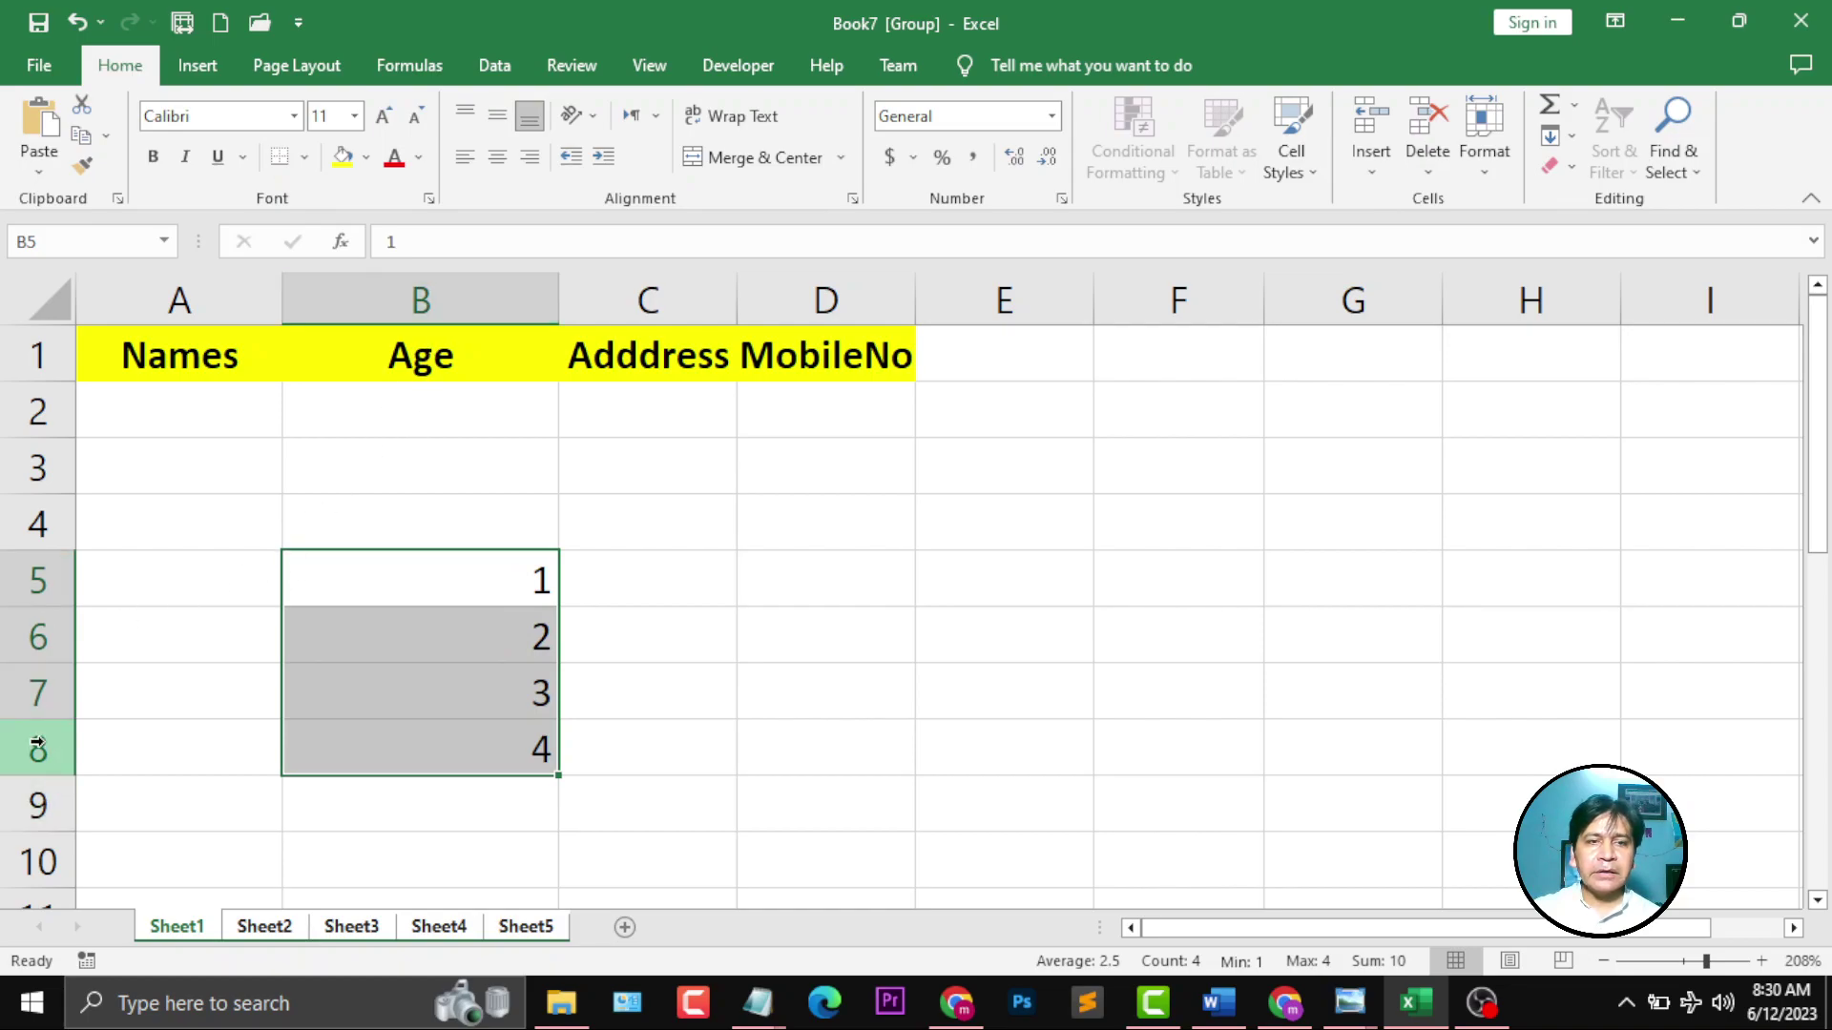
- Ungroup via Sheet2 and confirm Sheet3, Sheet4 and Sheet5 show 1–4 in B5:B8
{"action": "left_click", "coordinate": [287, 933]}
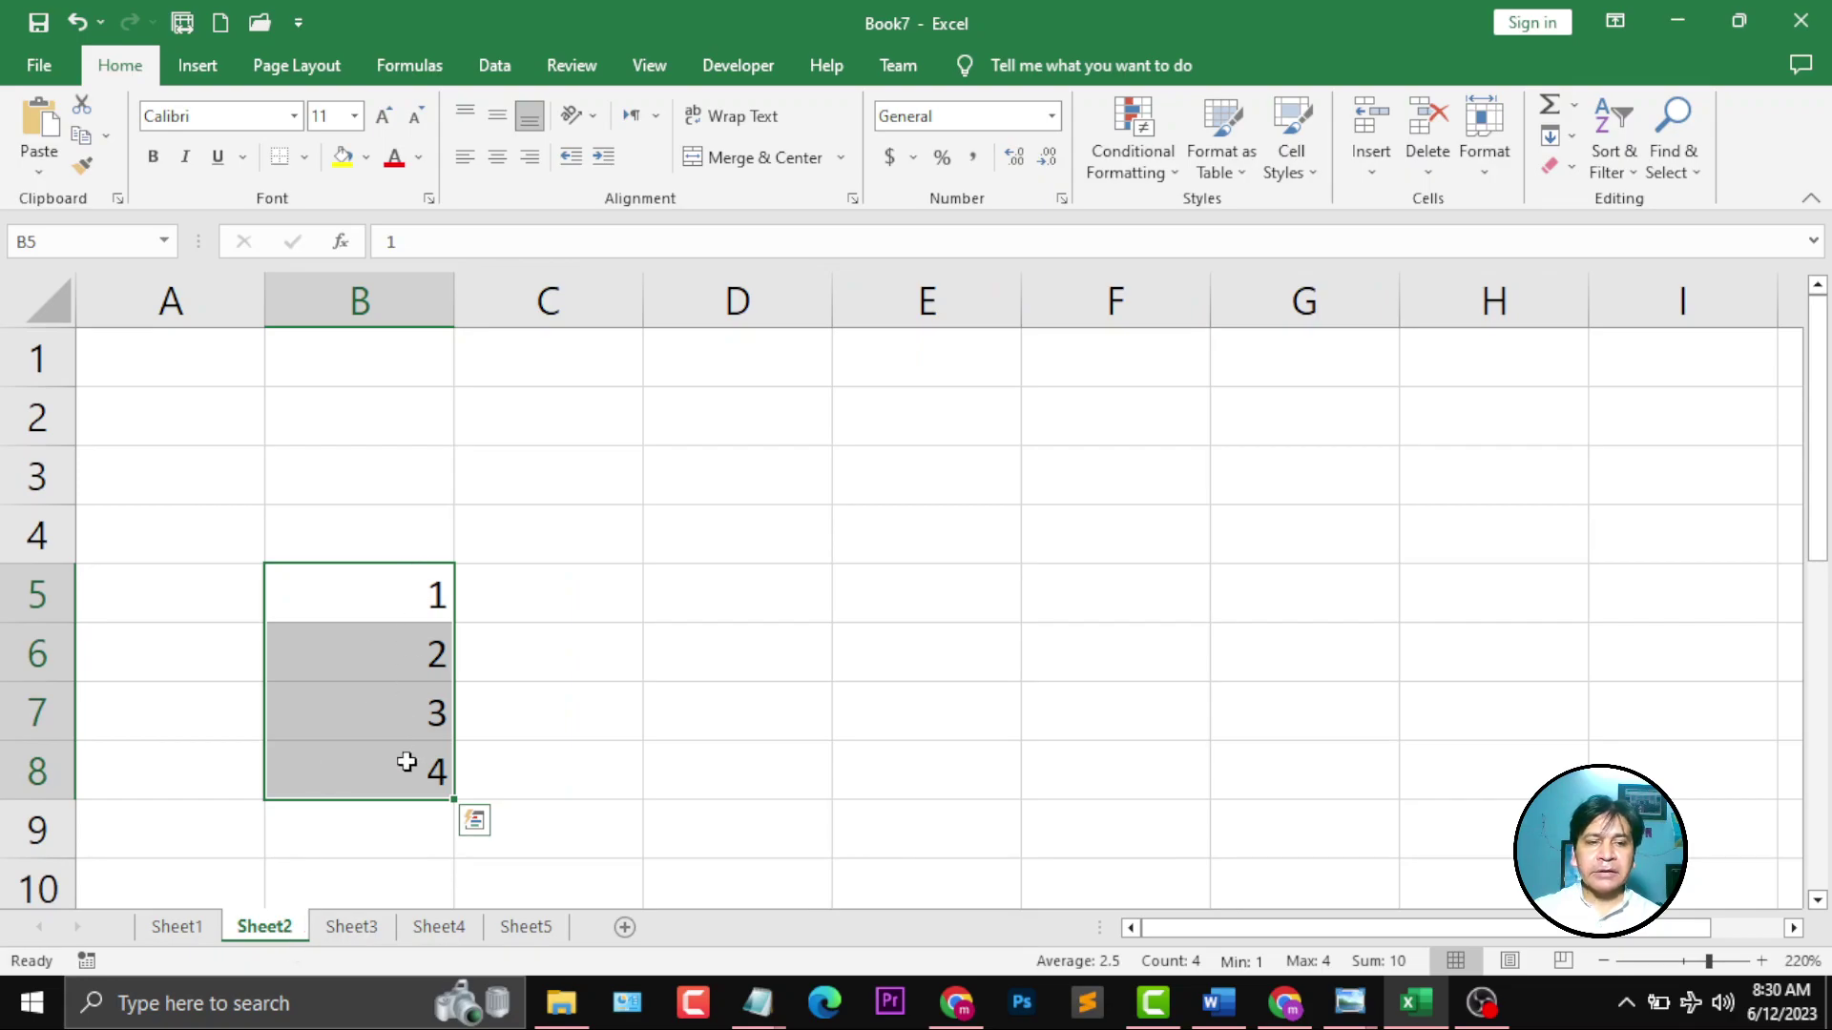
{"action": "left_click", "coordinate": [374, 933]}
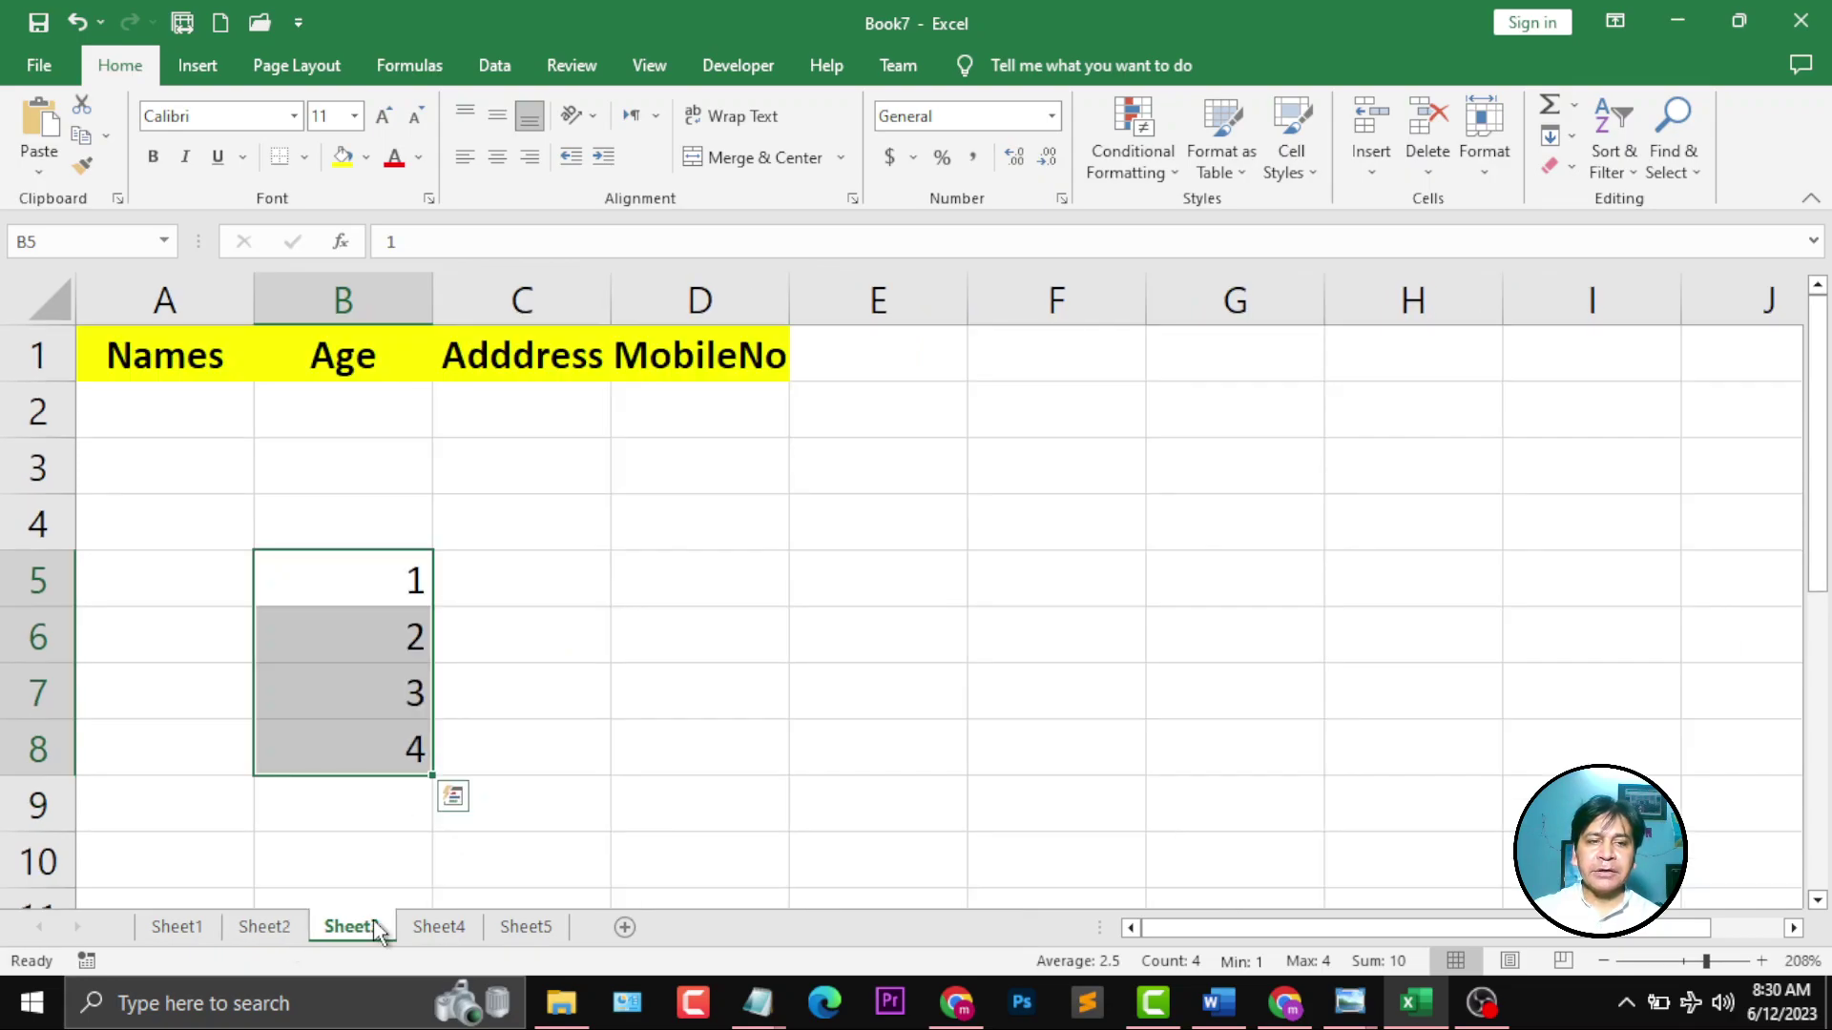
{"action": "left_click", "coordinate": [449, 927]}
{"action": "left_click", "coordinate": [528, 925]}
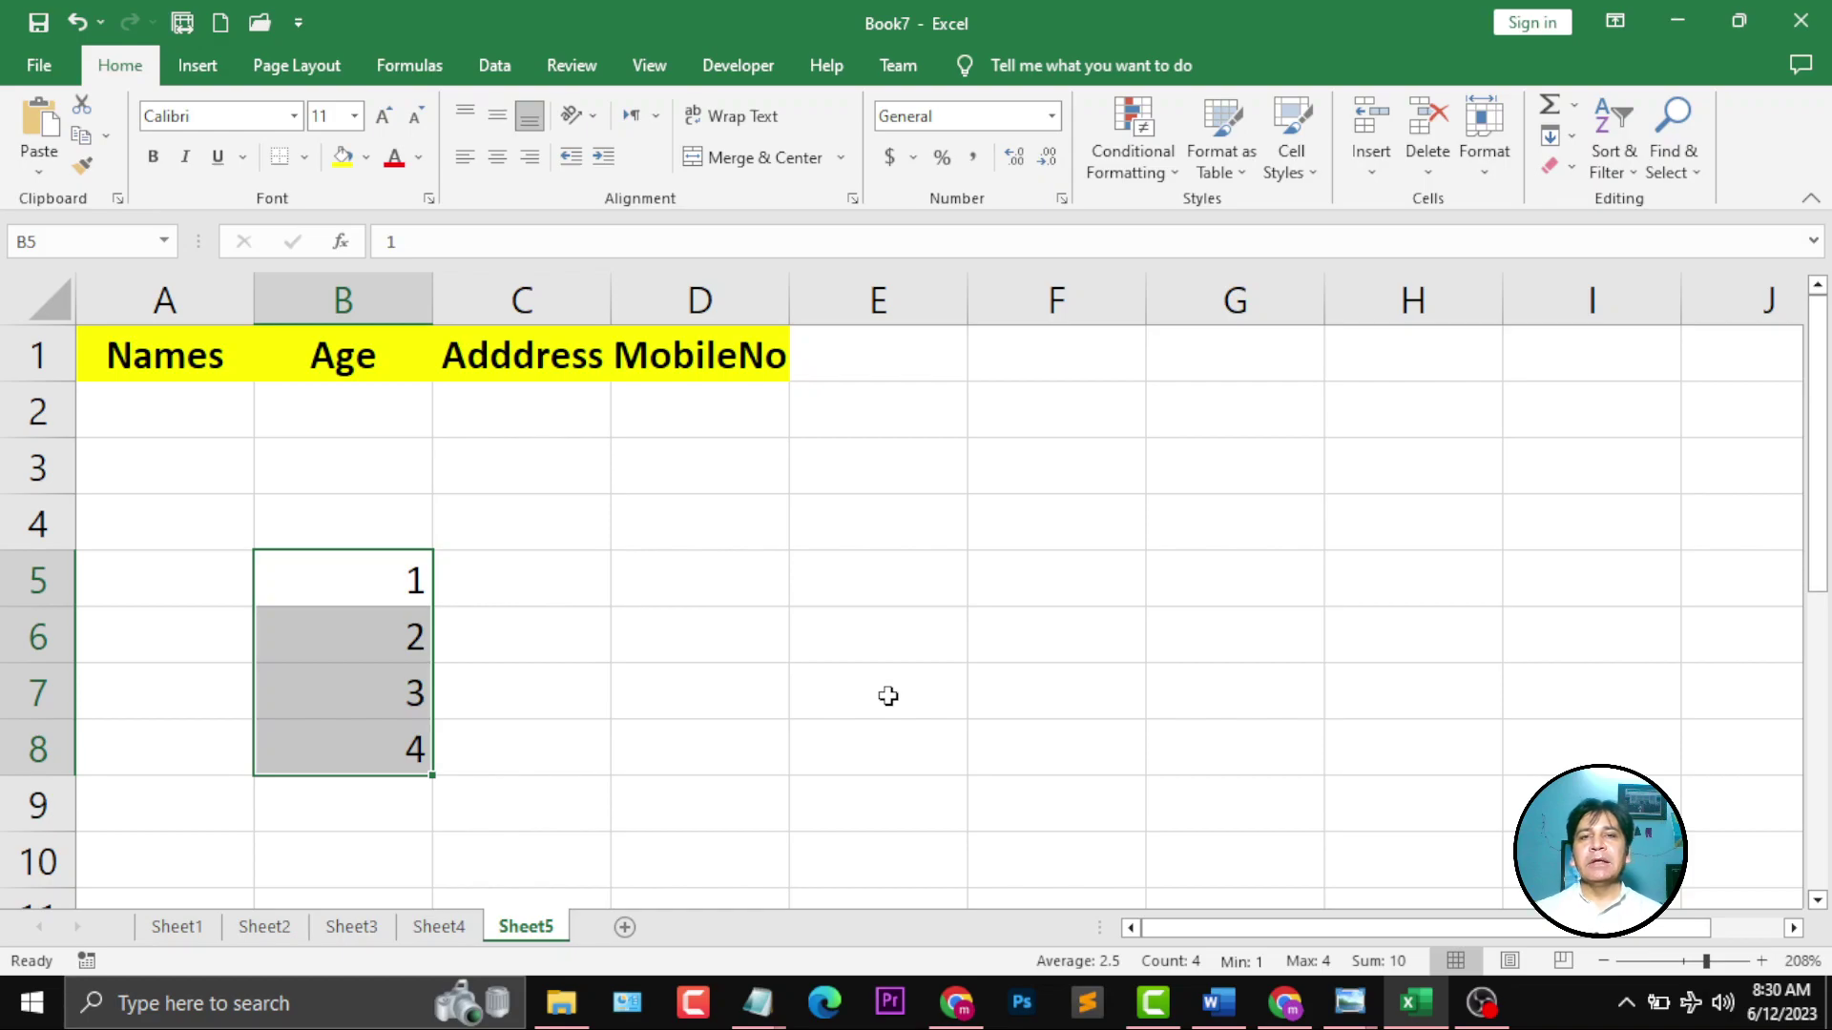